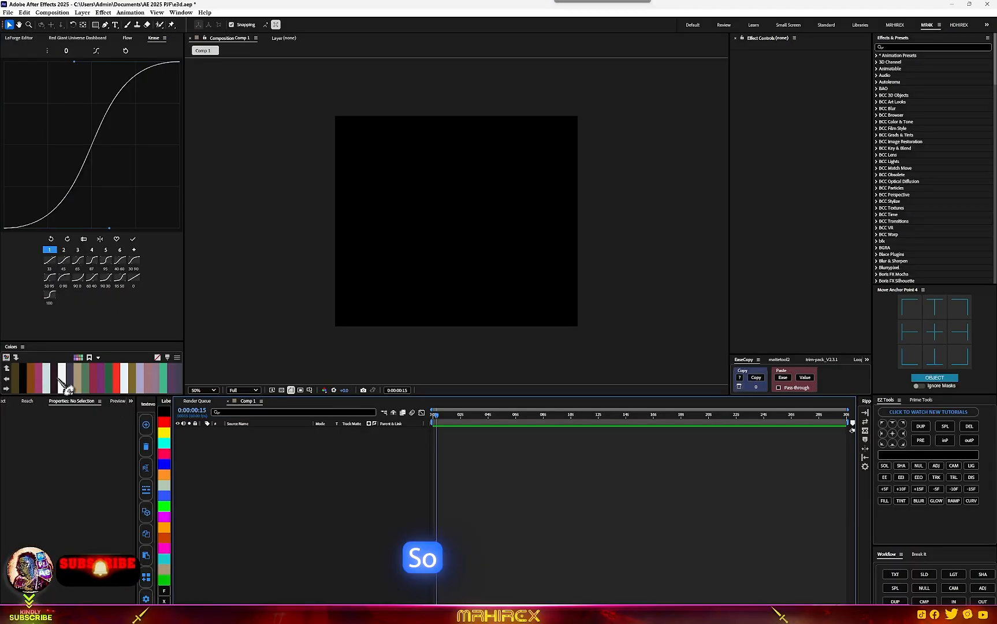
# Add a comp-sized shape layer, apply the Element effect to it and open the effect's Scene Setup.
pyautogui.click(58, 379)
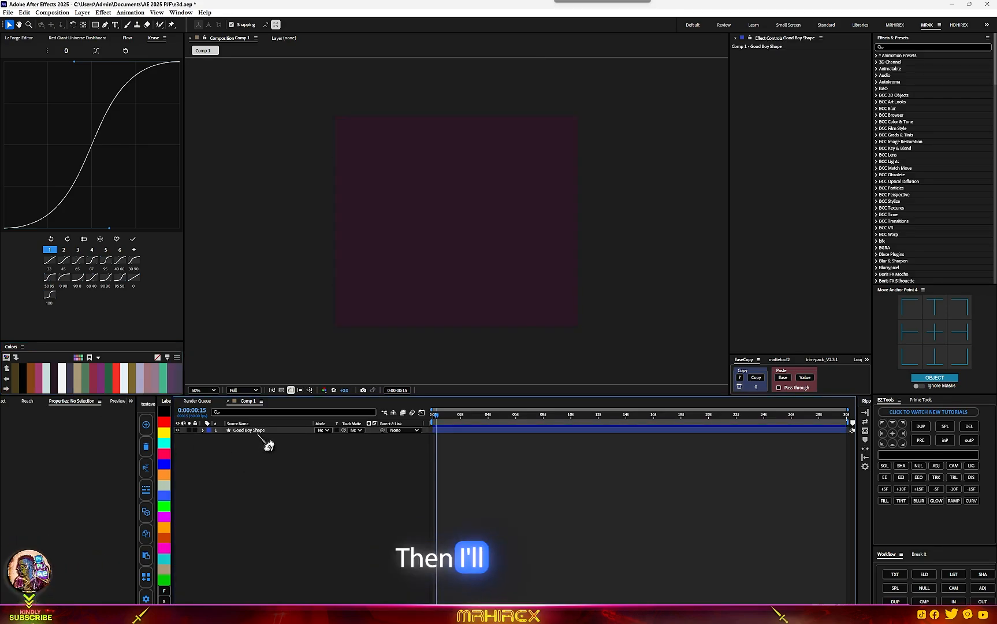
pyautogui.click(258, 430)
pyautogui.hotkey('ctrl', 'alt', 'shift', 'e')
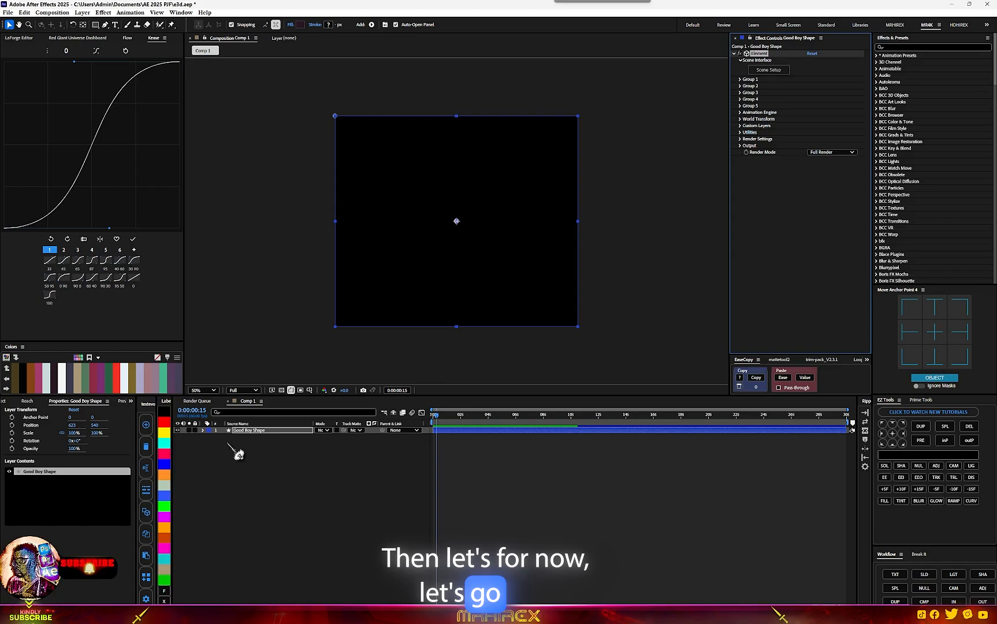
pyautogui.click(756, 70)
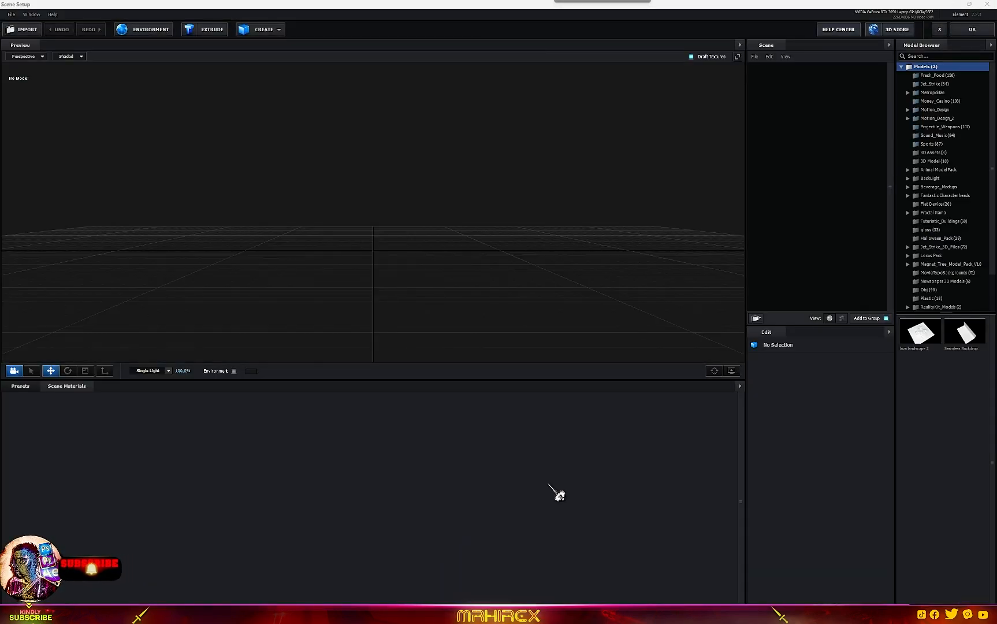
# Create a sphere model in the Element scene and show the material presets.
pyautogui.click(260, 29)
pyautogui.click(280, 48)
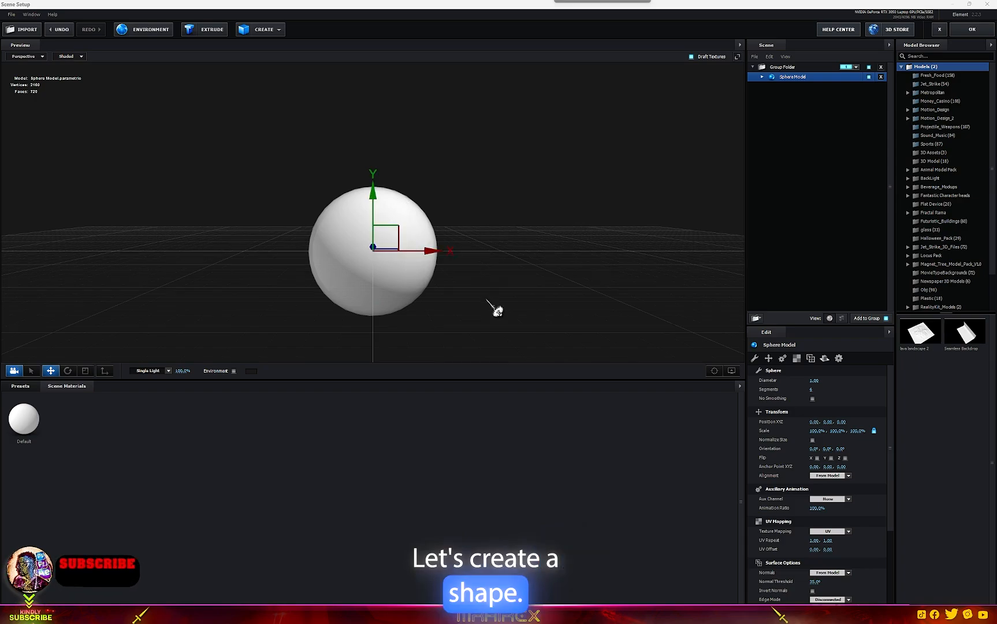
pyautogui.moveTo(487, 299); pyautogui.dragTo(167, 189)
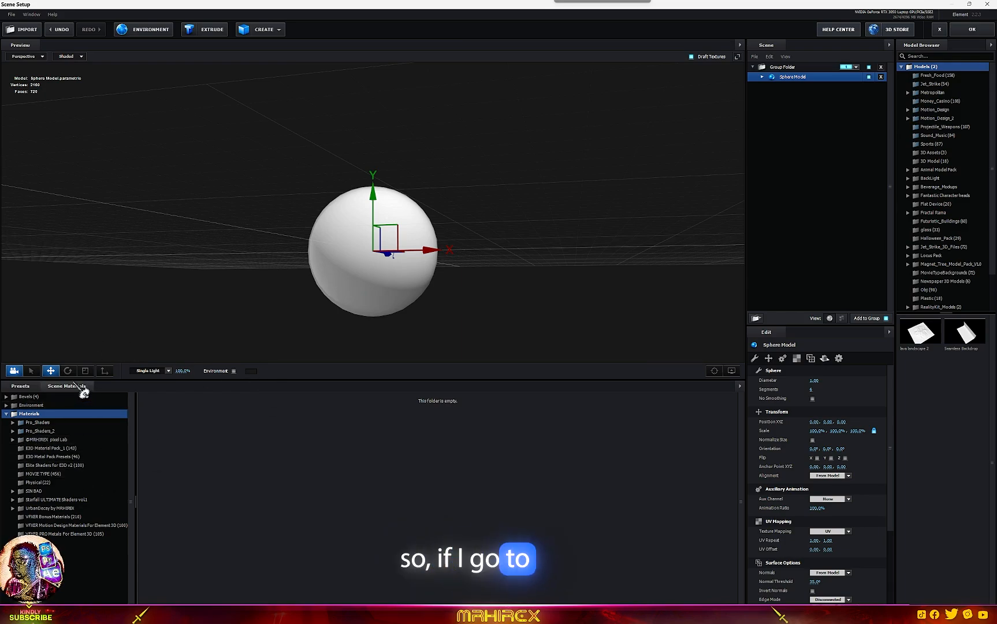
# Try the Lava and Grunge 3 materials from the pixel Lab pack's Alpha Overlays folder on the sphere.
pyautogui.doubleClick(47, 423)
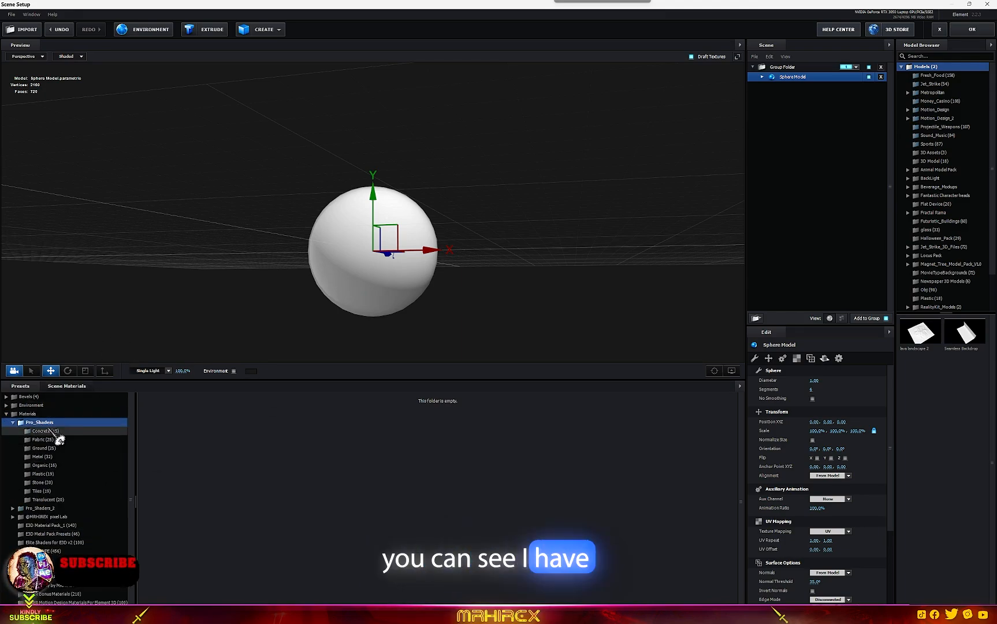
pyautogui.click(13, 423)
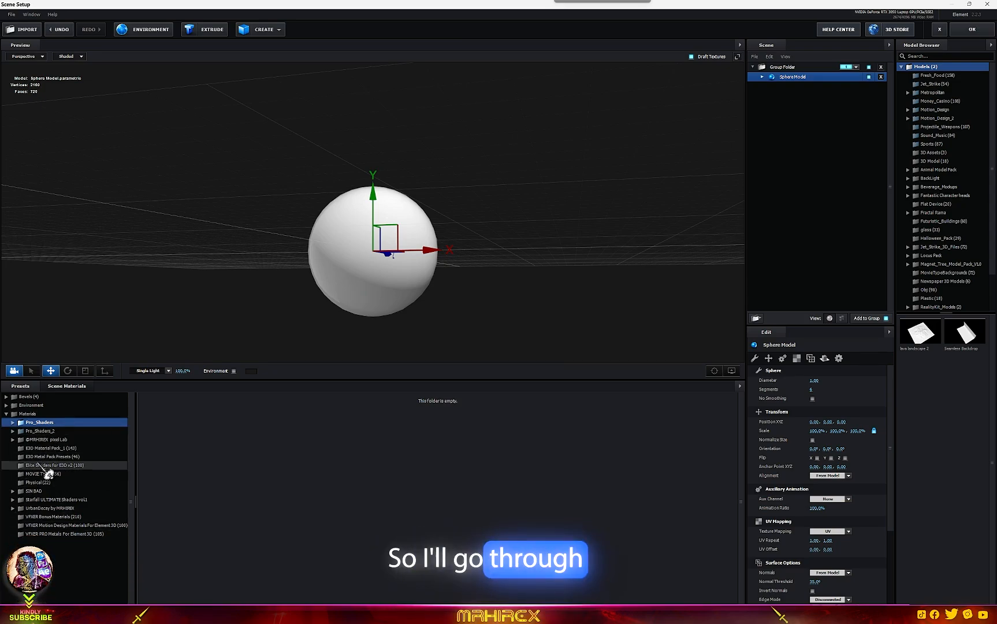
pyautogui.doubleClick(55, 439)
pyautogui.click(75, 448)
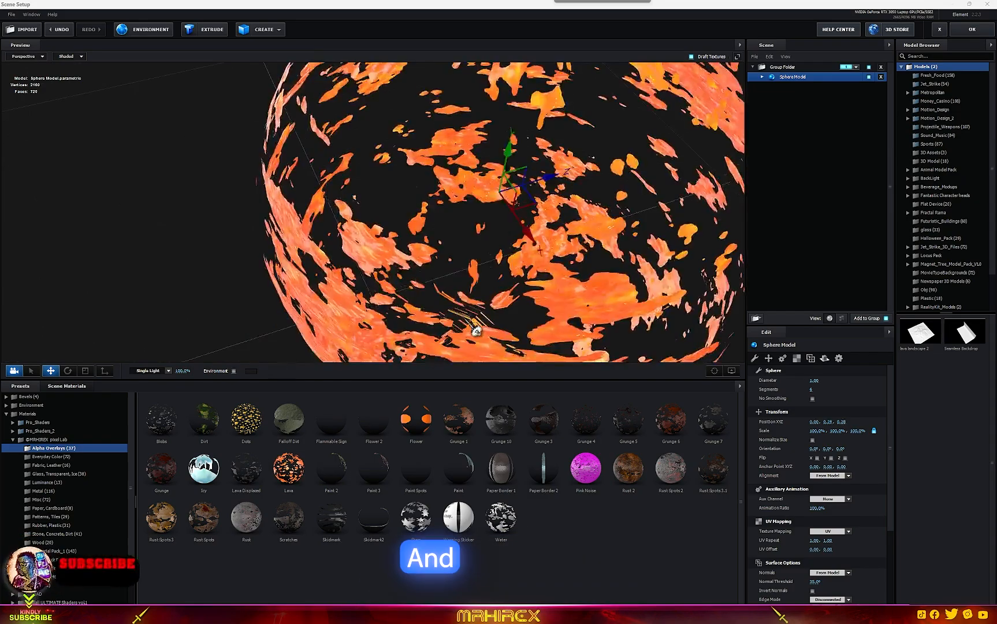
pyautogui.moveTo(474, 327); pyautogui.dragTo(382, 266)
pyautogui.moveTo(419, 218); pyautogui.dragTo(533, 412)
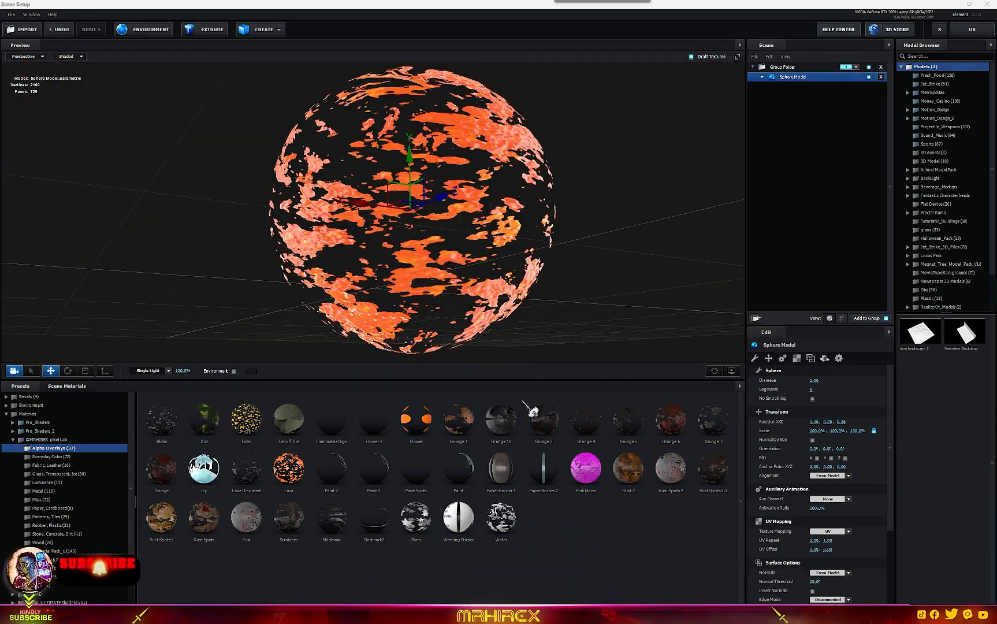
pyautogui.doubleClick(538, 427)
pyautogui.moveTo(527, 272); pyautogui.dragTo(411, 265)
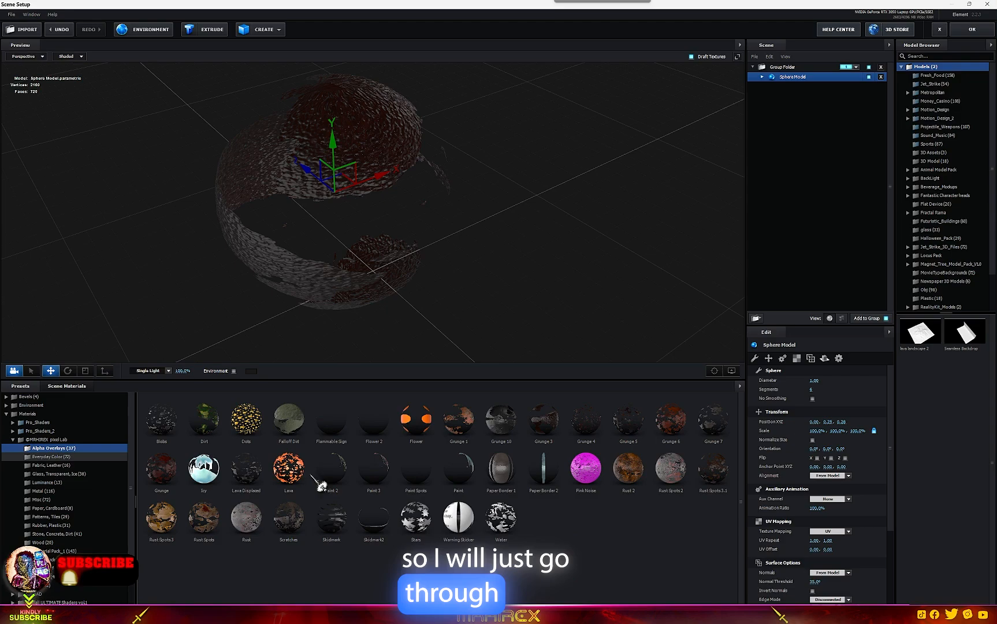
# Look through the Everyday Color presets, and try Microcloth and Leather Sofa from the Fabric, Leather folder on the sphere.
pyautogui.click(53, 457)
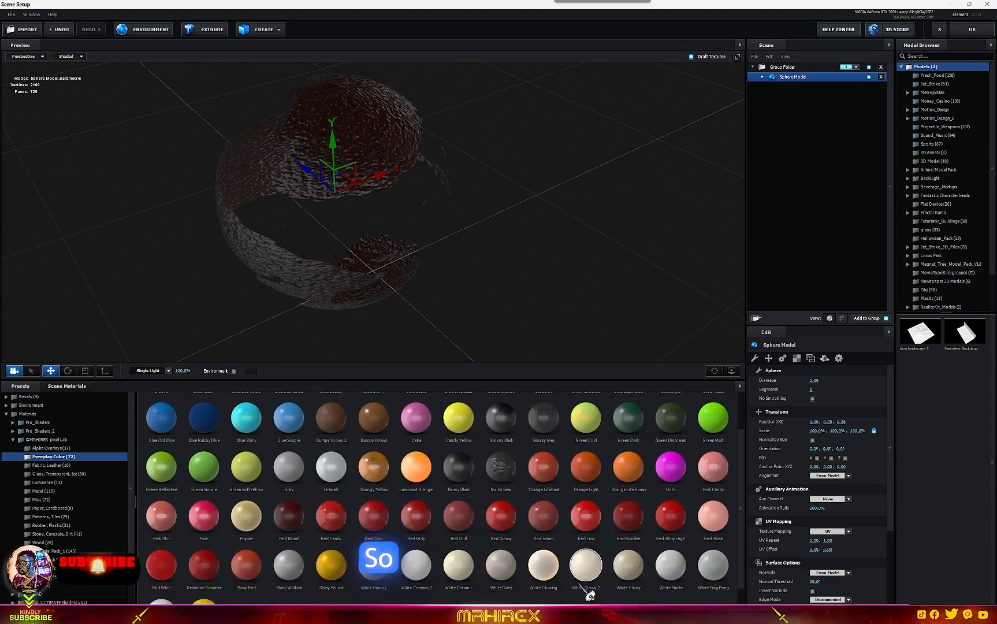
pyautogui.scroll(-1, 196, 530)
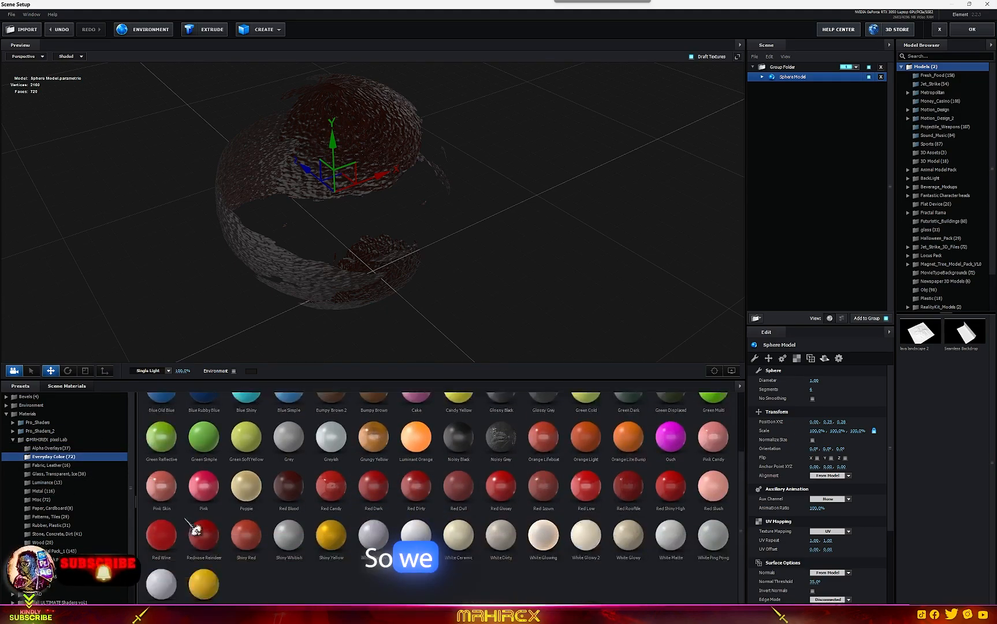
pyautogui.click(55, 465)
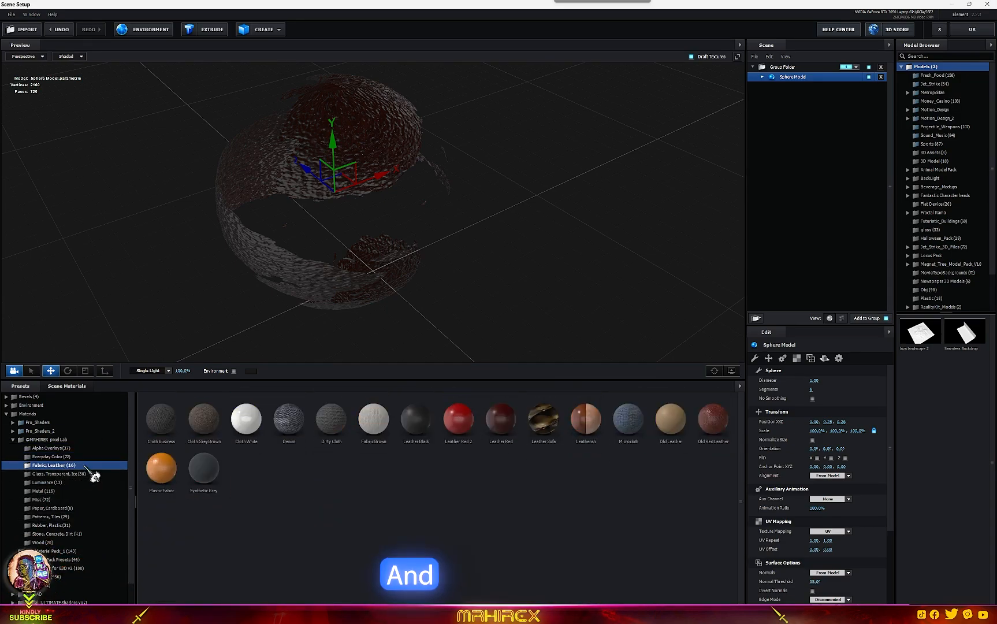
pyautogui.doubleClick(631, 422)
pyautogui.moveTo(587, 345); pyautogui.dragTo(516, 266)
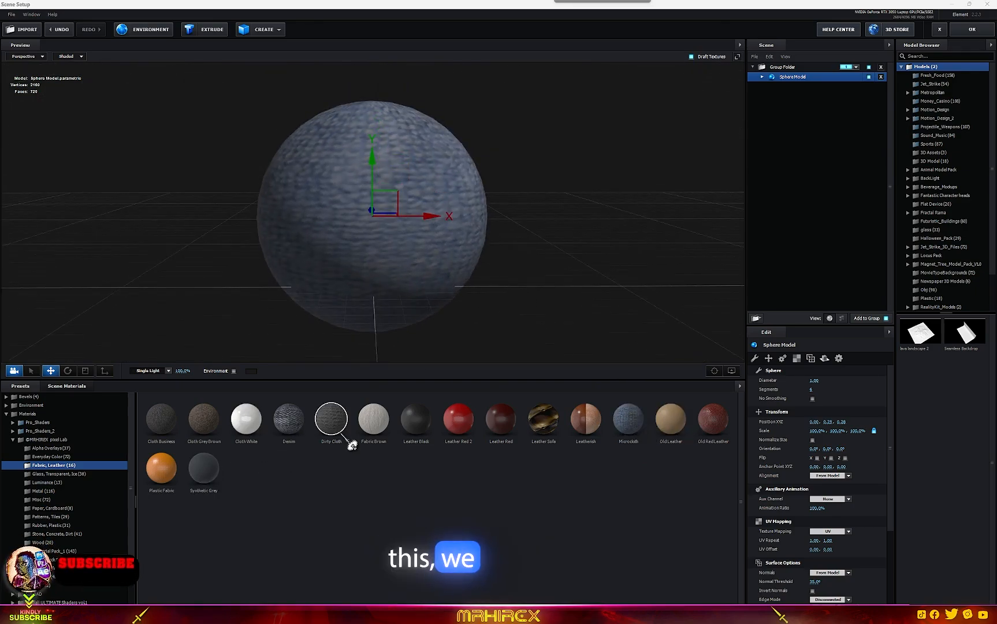
pyautogui.doubleClick(546, 439)
pyautogui.moveTo(536, 324); pyautogui.dragTo(428, 311)
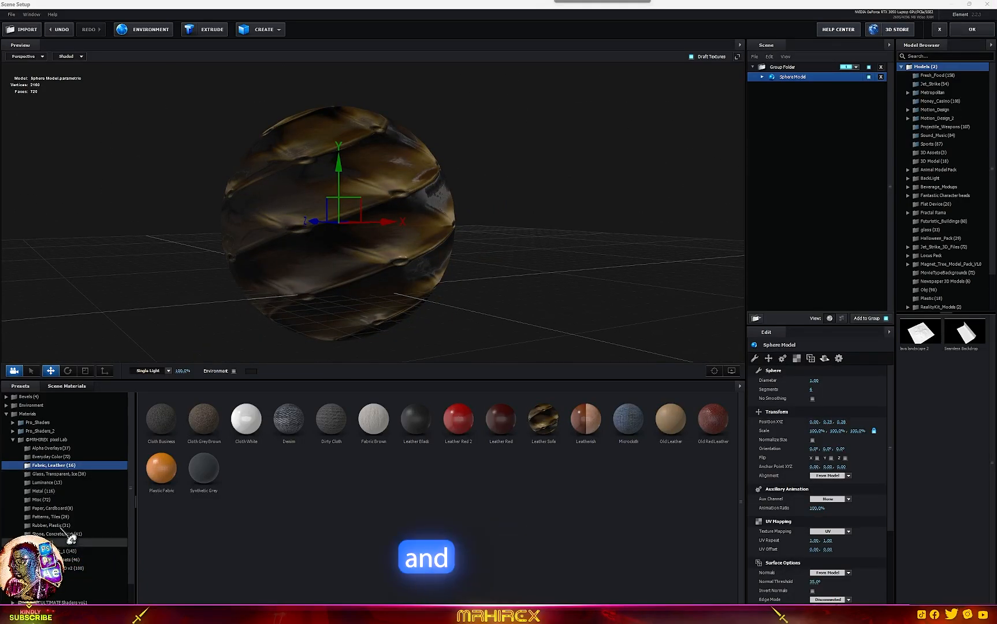
# Try the Cardboard Box3 and Old Map 3 materials from the Paper, Cardboard folder on the sphere.
pyautogui.click(47, 508)
pyautogui.doubleClick(254, 434)
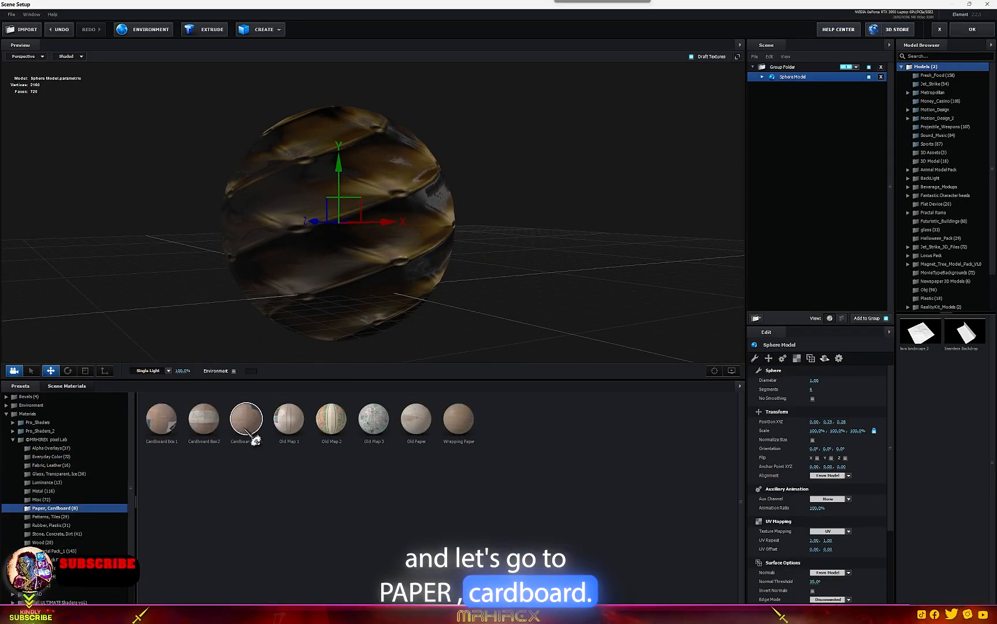
pyautogui.moveTo(485, 289); pyautogui.dragTo(378, 347)
pyautogui.doubleClick(376, 420)
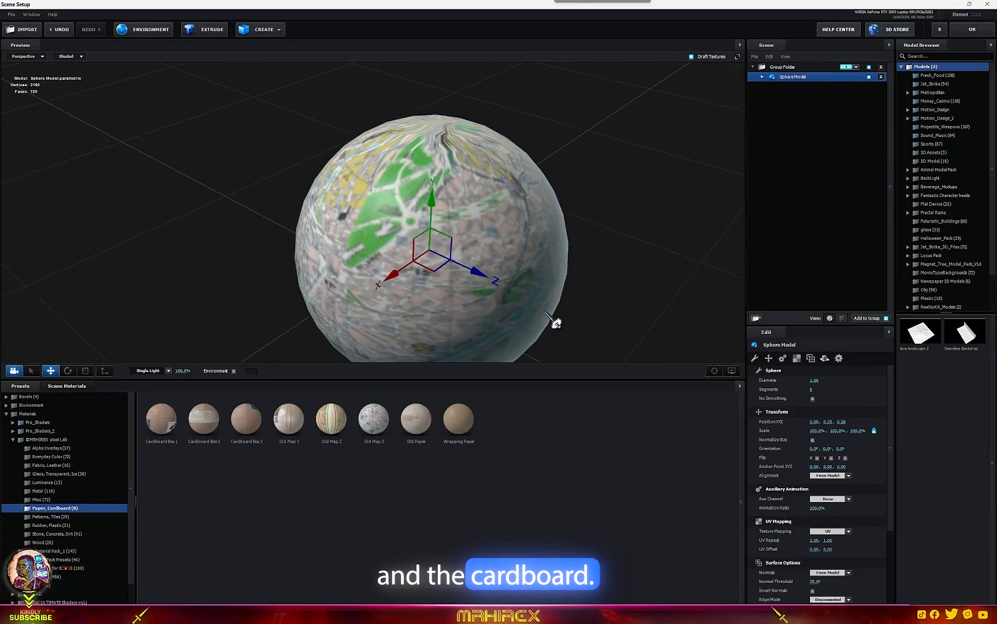
pyautogui.moveTo(554, 323); pyautogui.dragTo(475, 313)
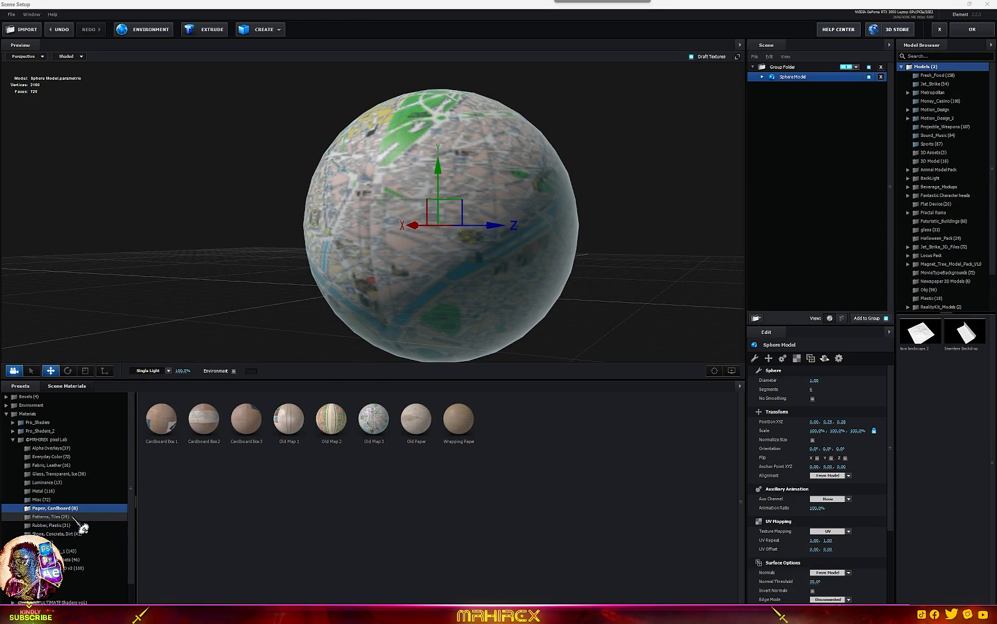
# Try the plain blue, Dots Background 2 and Tiles materials from the Patterns, Tiles folder, and collapse the pixel Lab pack.
pyautogui.click(43, 517)
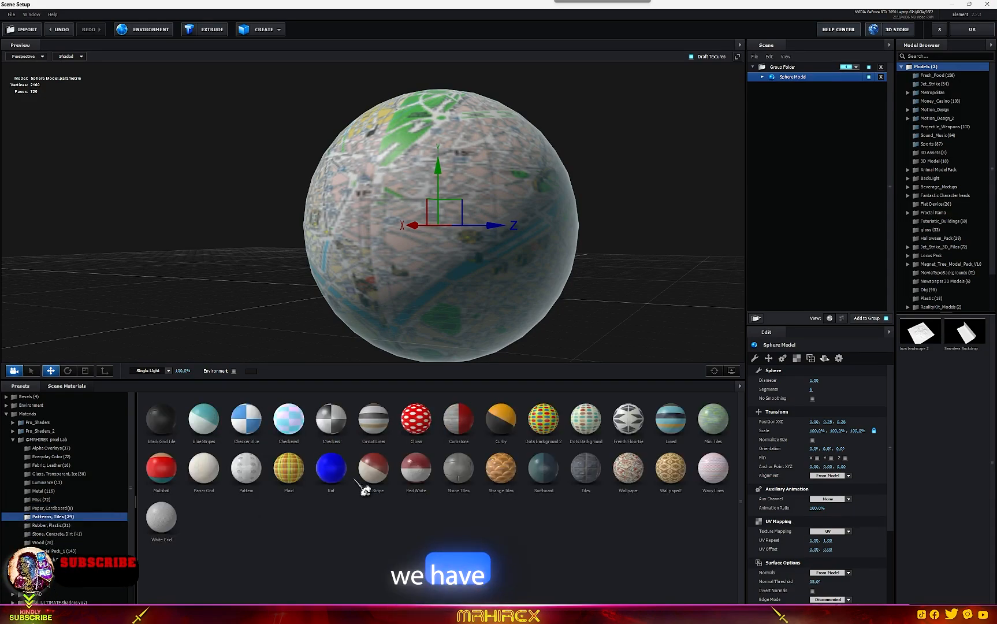
pyautogui.doubleClick(334, 471)
pyautogui.doubleClick(547, 411)
pyautogui.moveTo(621, 272)
pyautogui.mouseDown()
pyautogui.moveTo(535, 287)
pyautogui.moveTo(625, 285)
pyautogui.mouseUp()
pyautogui.doubleClick(603, 472)
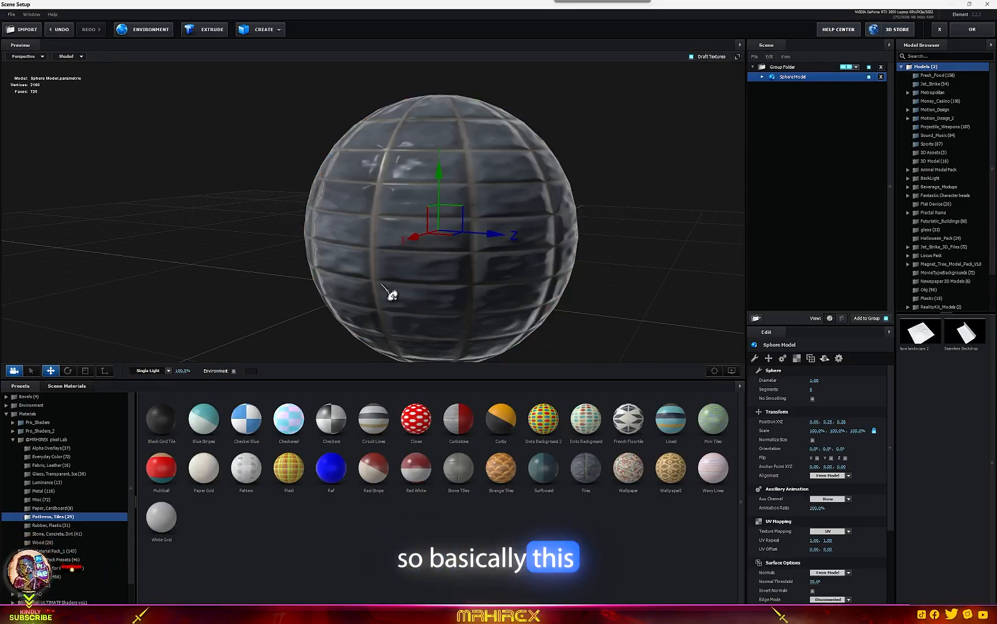
pyautogui.moveTo(392, 292); pyautogui.dragTo(448, 303)
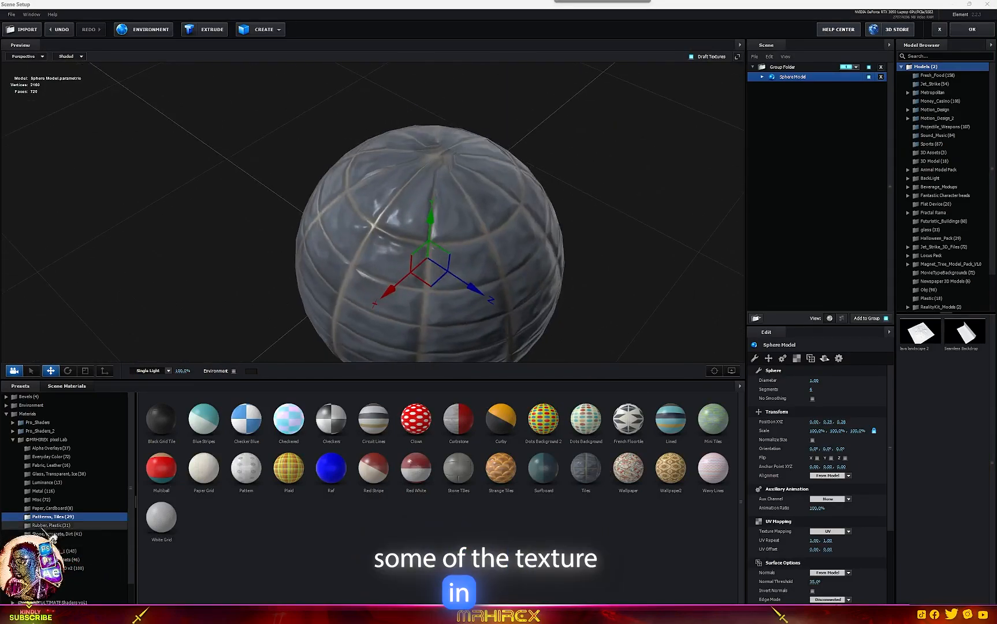
pyautogui.click(11, 442)
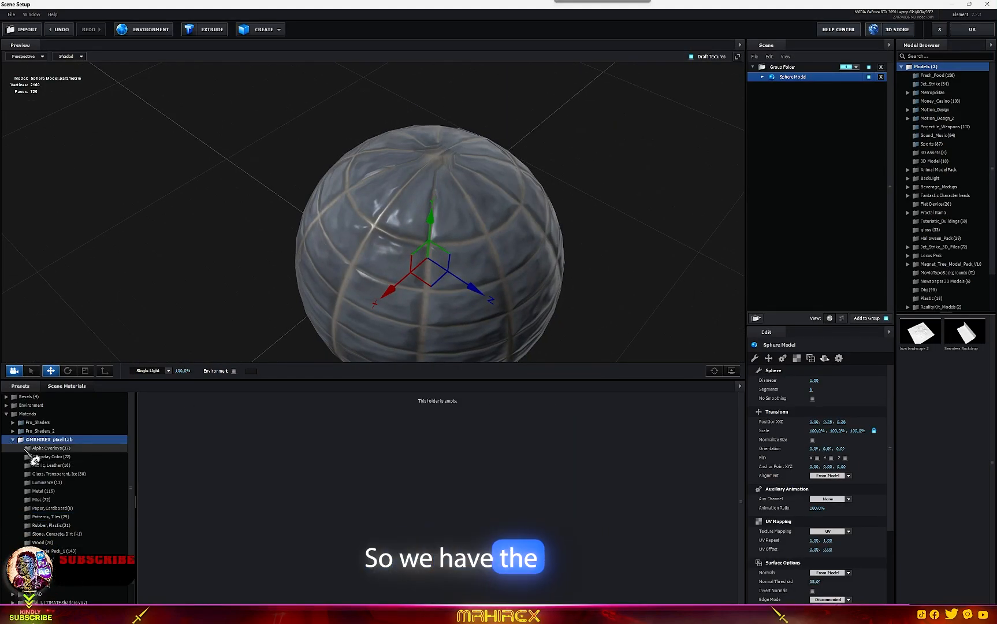
pyautogui.click(13, 440)
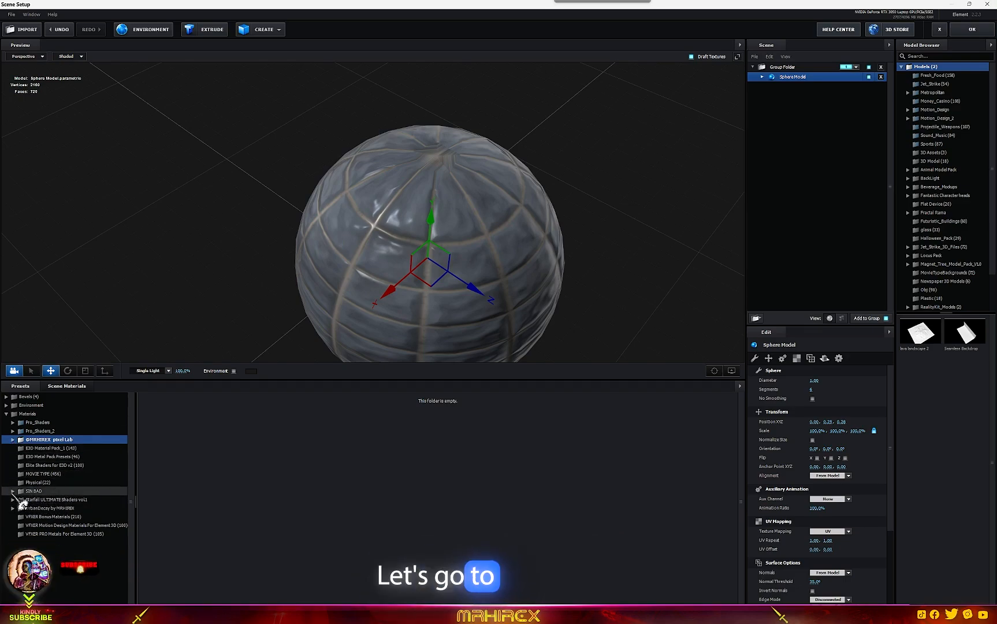
# Try the BubbleA gas material and both Metal folder materials from the SIN BAD pack on the sphere.
pyautogui.doubleClick(61, 490)
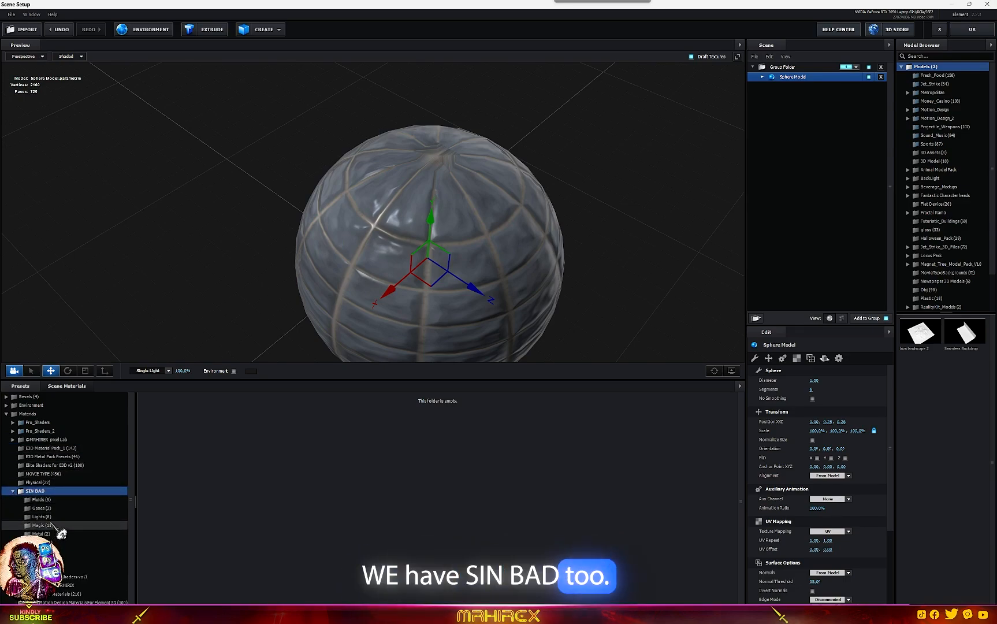
pyautogui.click(55, 508)
pyautogui.click(179, 428)
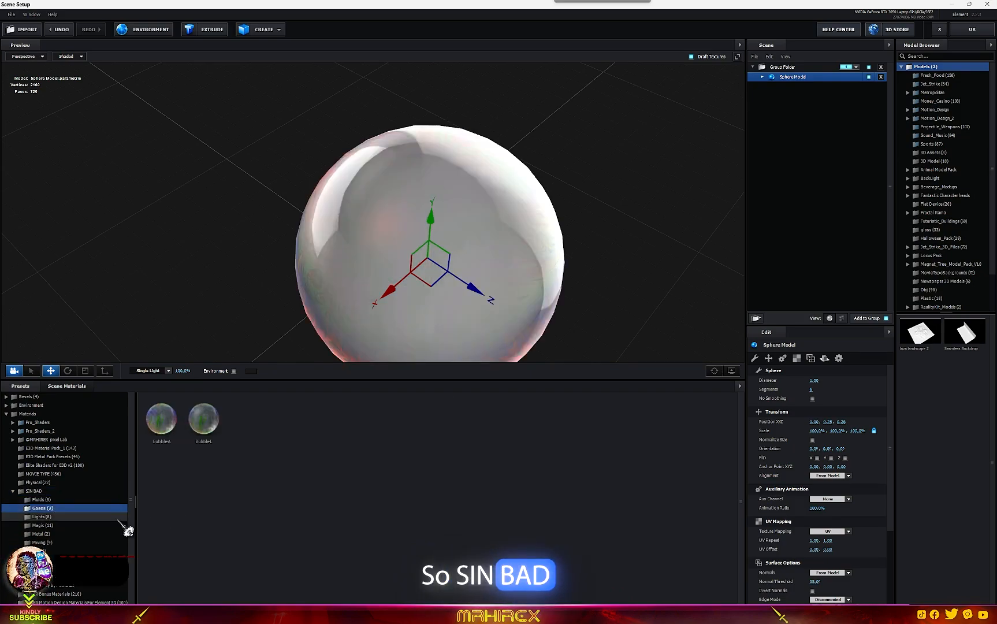
pyautogui.click(43, 534)
pyautogui.click(220, 430)
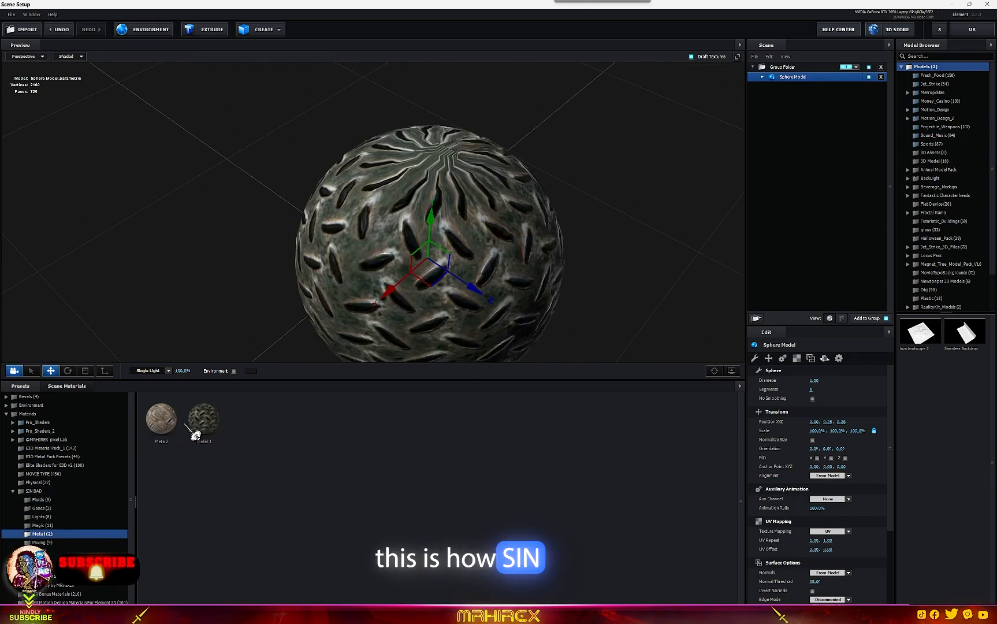
pyautogui.click(161, 427)
# Try the Sea 2, Sea 3 and 10X10 sea materials on the sphere, and collapse the SIN BAD pack.
pyautogui.click(40, 551)
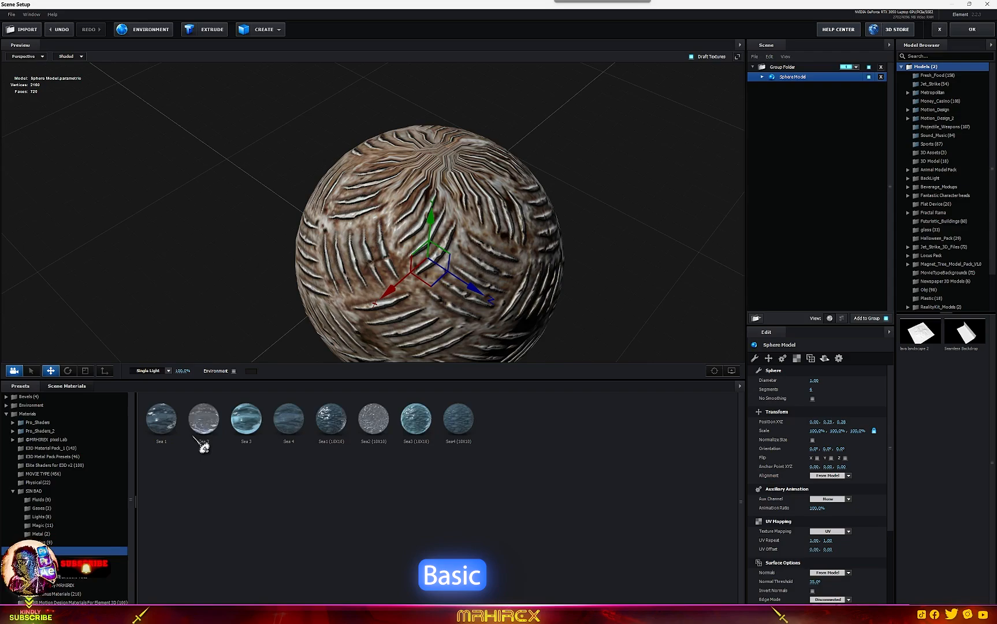
pyautogui.click(202, 427)
pyautogui.click(245, 434)
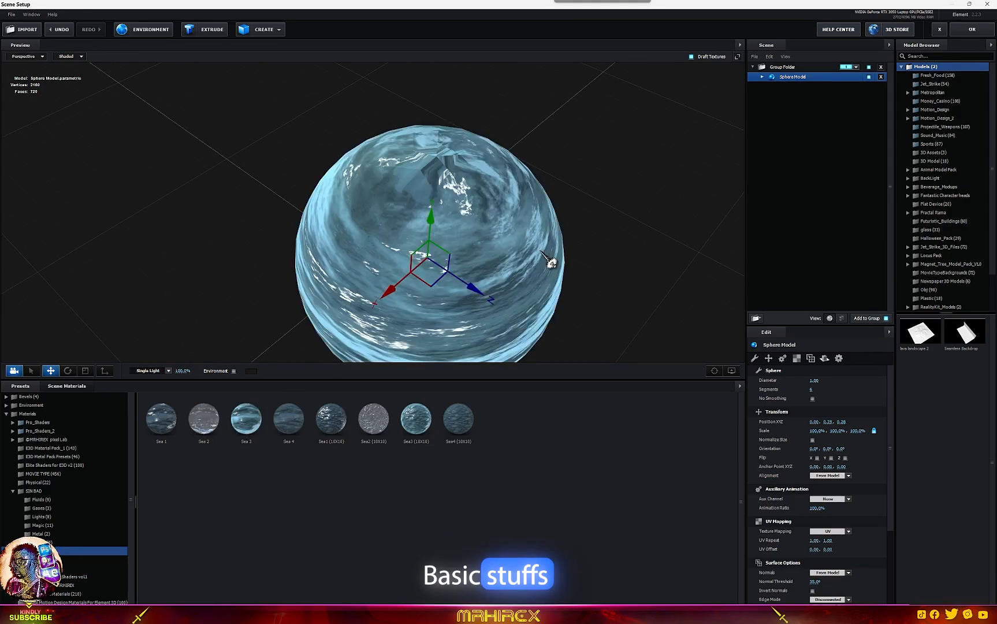
pyautogui.moveTo(552, 260); pyautogui.dragTo(601, 221)
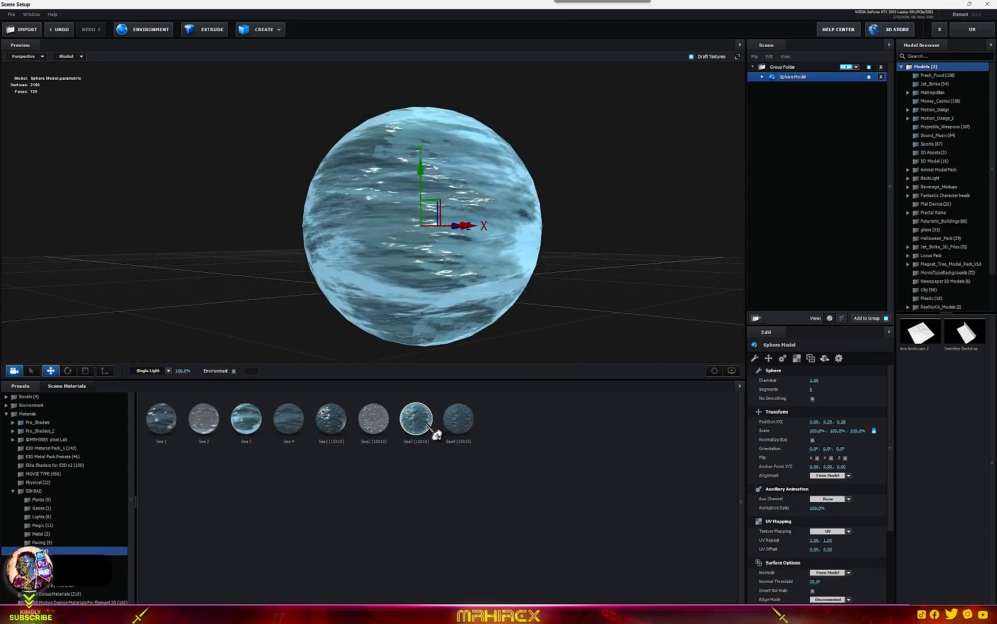
pyautogui.moveTo(553, 266); pyautogui.dragTo(440, 388)
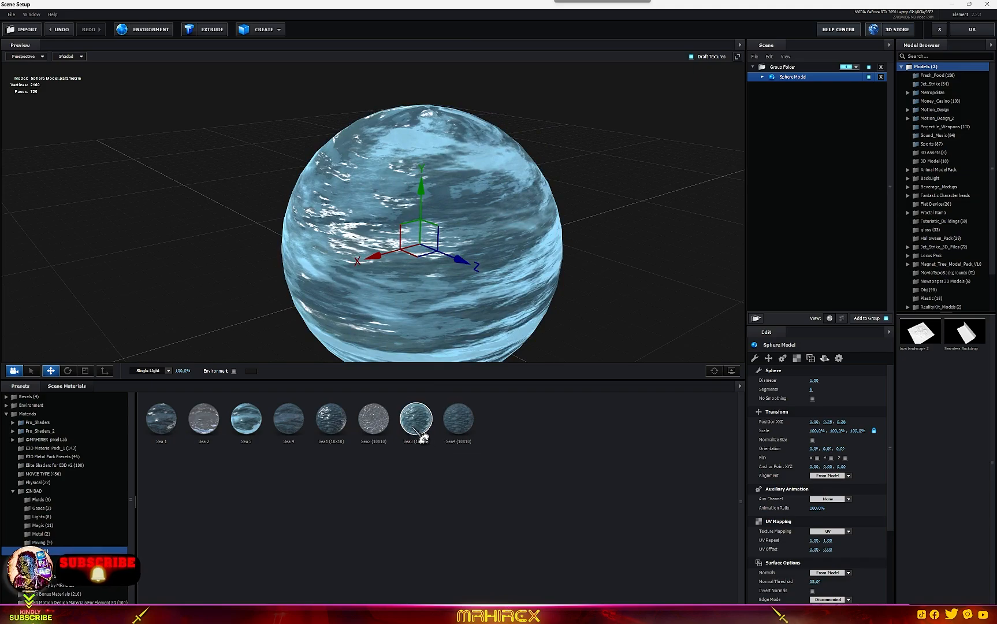
pyautogui.click(421, 437)
pyautogui.moveTo(528, 289); pyautogui.dragTo(75, 539)
pyautogui.click(458, 432)
pyautogui.click(14, 491)
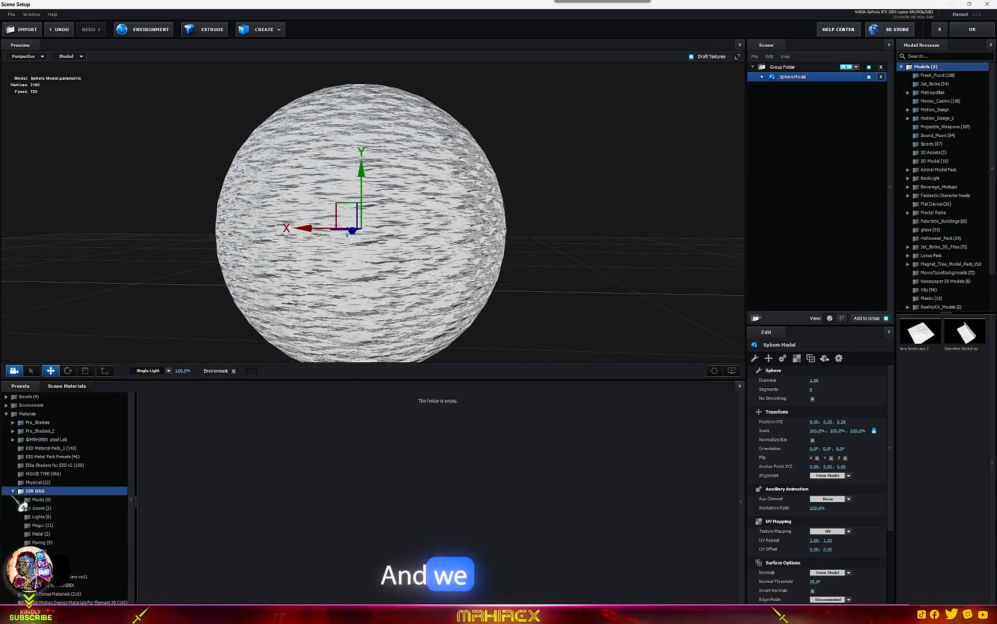
pyautogui.click(12, 491)
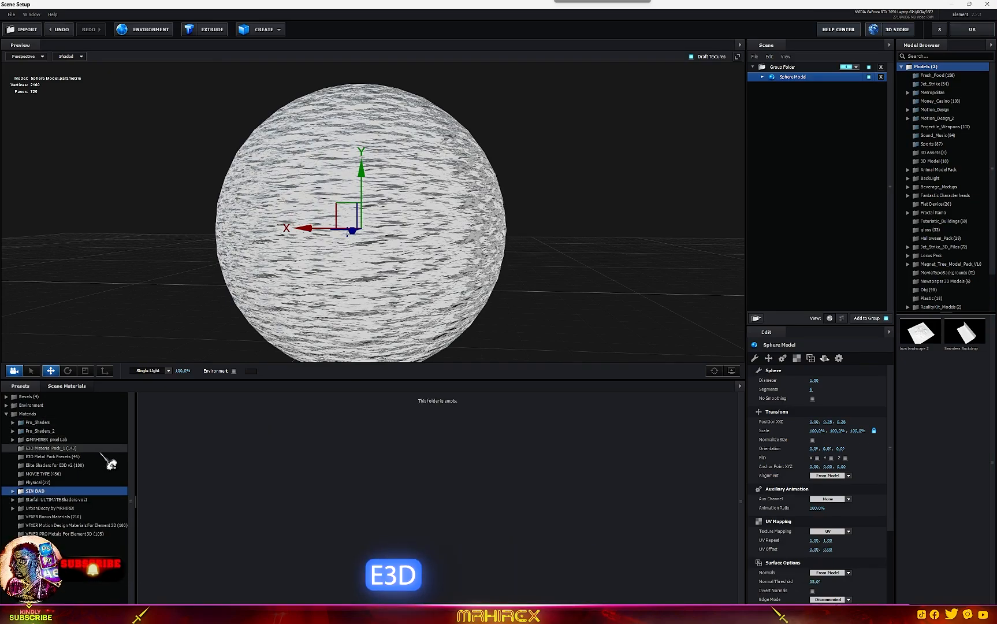
# Try the dark Jello material from E3D Material Pack_1 on the sphere and replace it with 28_Lava.
pyautogui.click(58, 450)
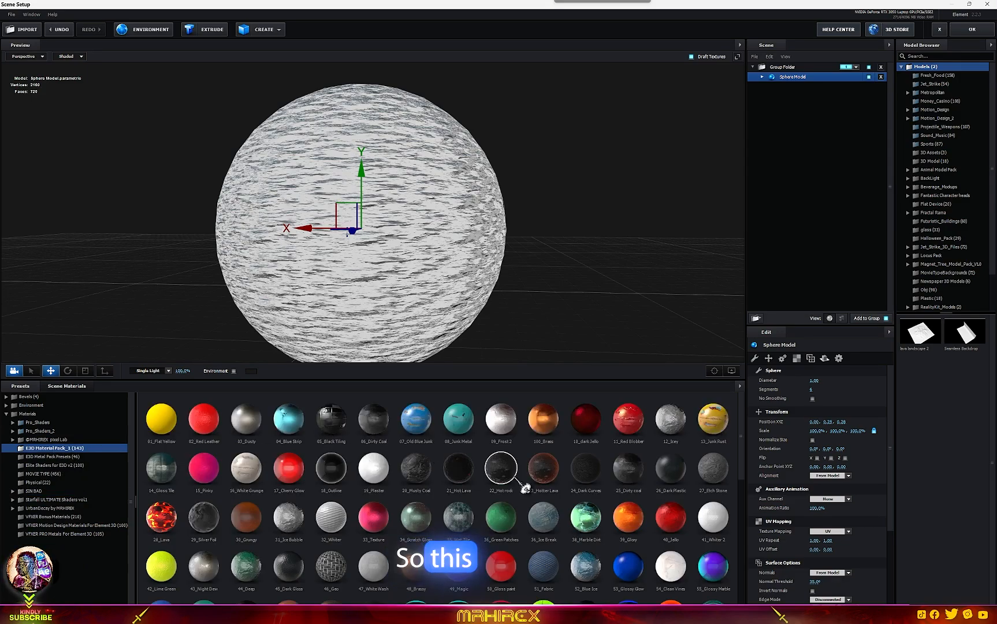
pyautogui.click(586, 418)
pyautogui.moveTo(633, 273)
pyautogui.mouseDown()
pyautogui.moveTo(589, 276)
pyautogui.moveTo(651, 269)
pyautogui.mouseUp()
pyautogui.click(162, 517)
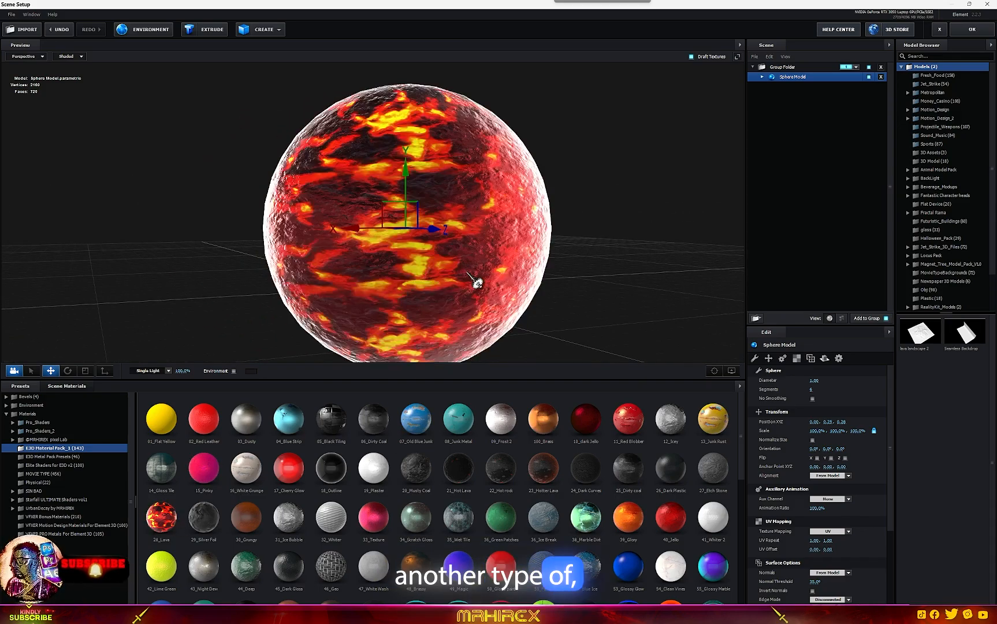
pyautogui.moveTo(474, 283); pyautogui.dragTo(263, 345)
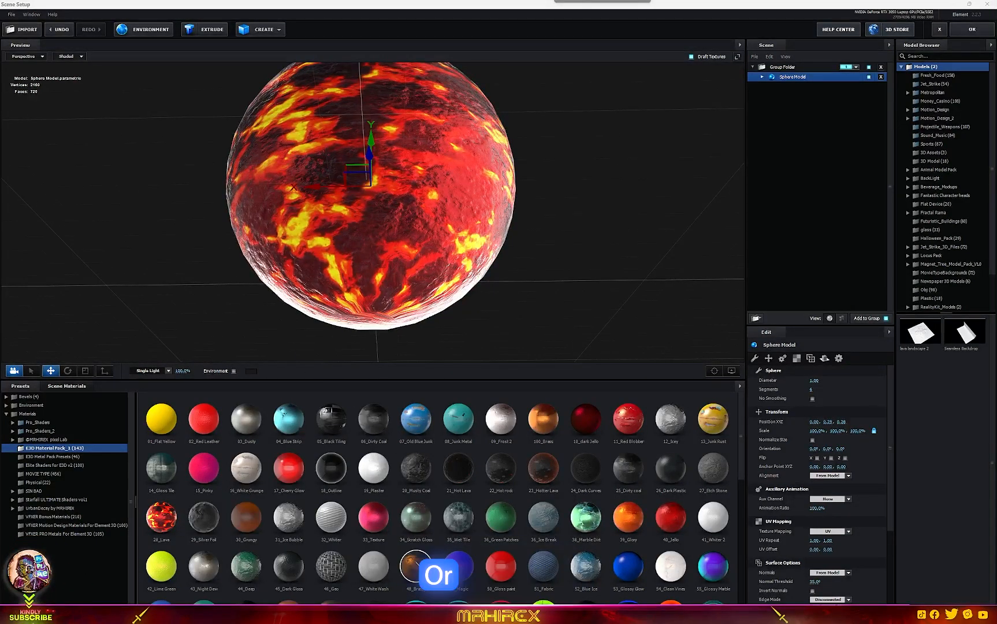
# Try the 22_Hot rock, 12_Icey and 13_Junk Rust materials from E3D Material Pack_1 on the sphere.
pyautogui.moveTo(579, 288); pyautogui.dragTo(626, 317)
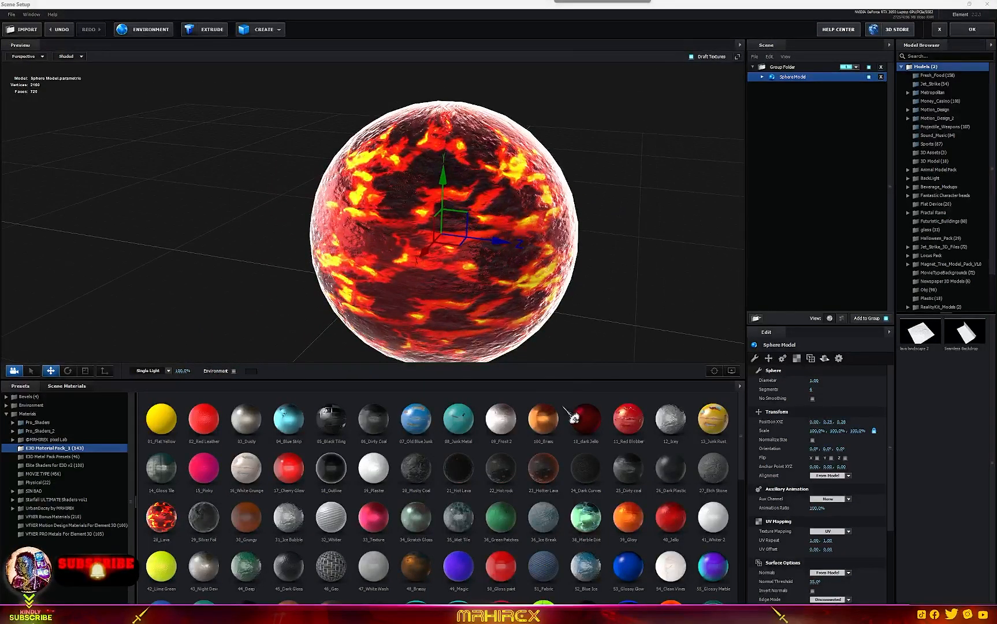
pyautogui.doubleClick(505, 458)
pyautogui.moveTo(522, 338); pyautogui.dragTo(557, 342)
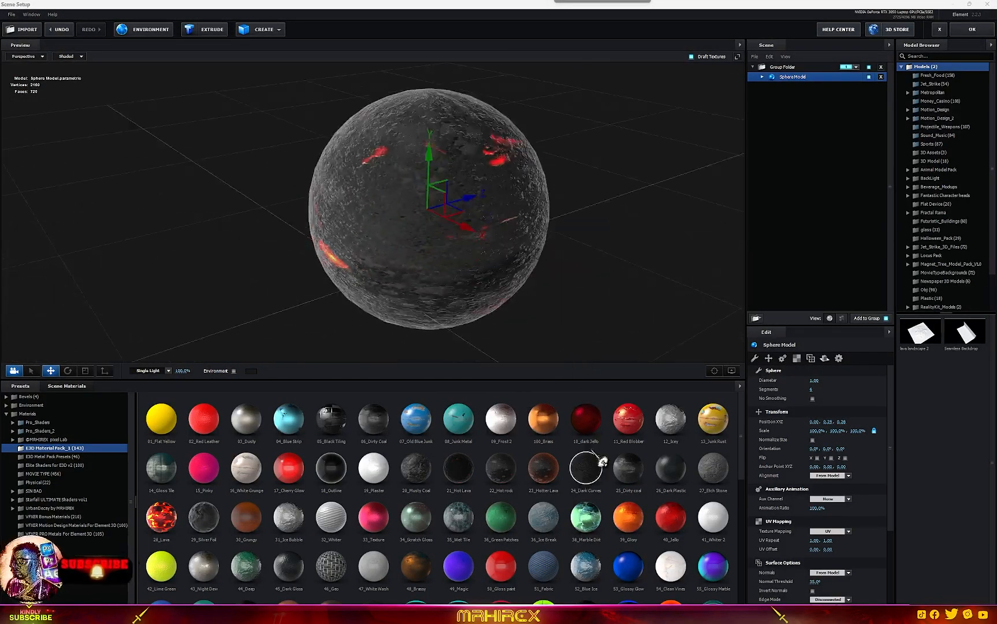
pyautogui.doubleClick(665, 444)
pyautogui.moveTo(618, 345); pyautogui.dragTo(557, 345)
pyautogui.doubleClick(712, 424)
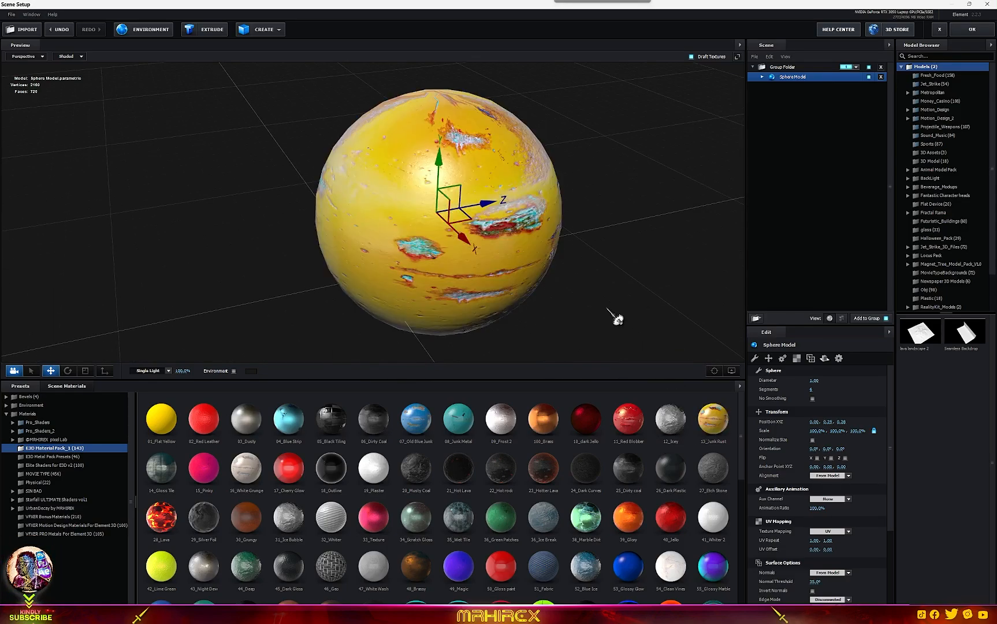
pyautogui.moveTo(619, 319)
pyautogui.mouseDown()
pyautogui.moveTo(504, 314)
pyautogui.moveTo(590, 323)
pyautogui.moveTo(612, 314)
pyautogui.mouseUp()
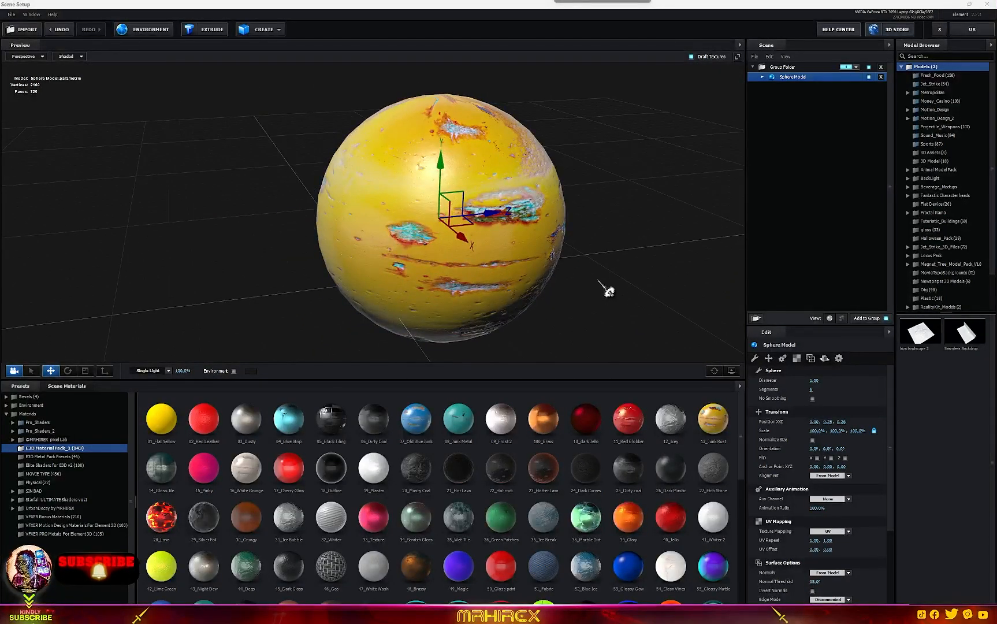
# Try the 71_Ice Glow, 84_Crackle and 92_Cells materials from E3D Material Pack_1 on the sphere.
pyautogui.scroll(-3, 292, 526)
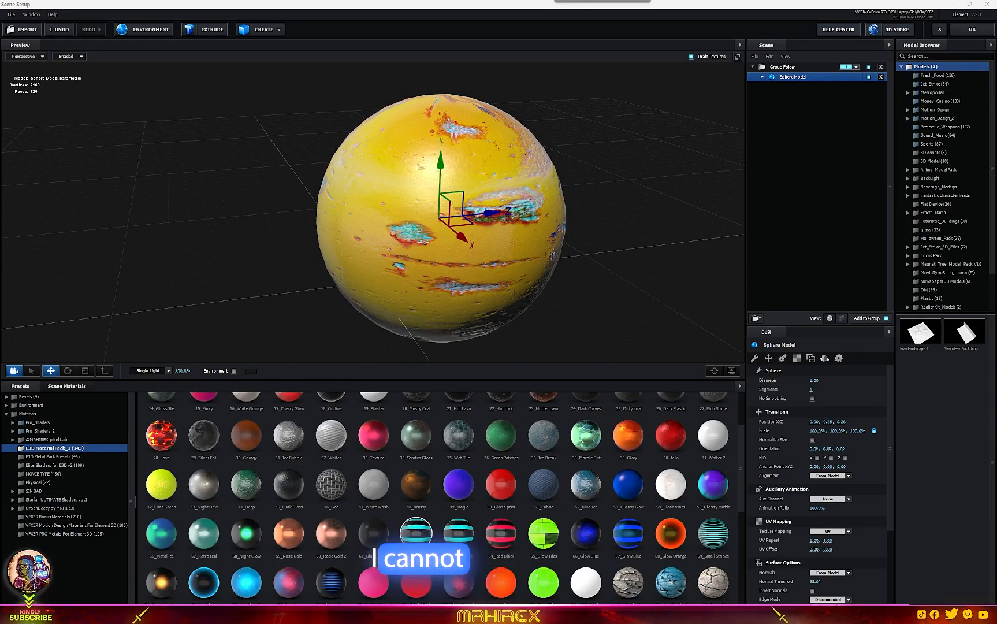
pyautogui.doubleClick(222, 587)
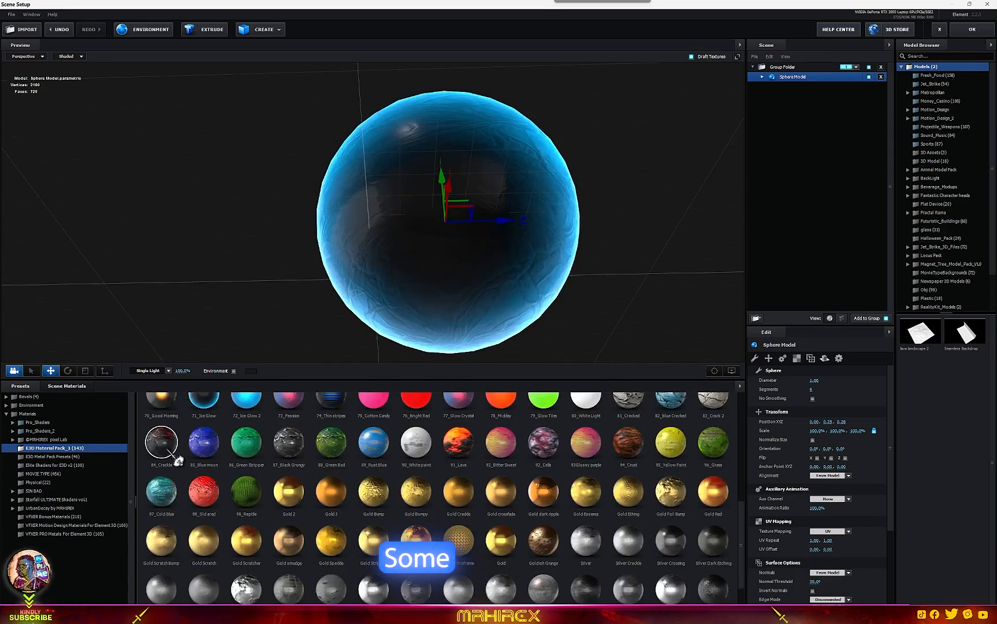
pyautogui.doubleClick(165, 447)
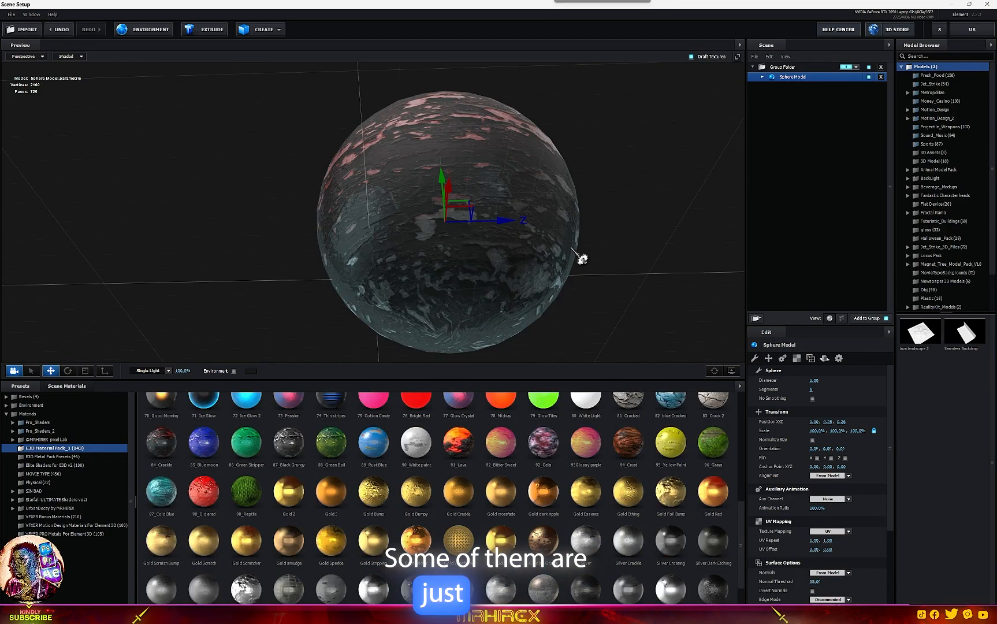
pyautogui.moveTo(573, 249); pyautogui.dragTo(530, 298)
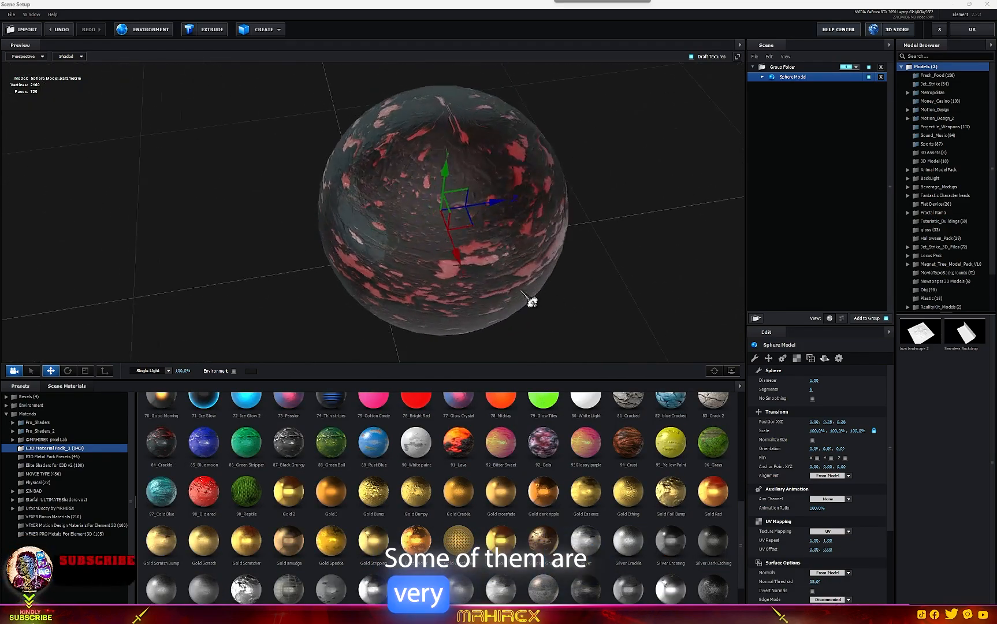
pyautogui.doubleClick(543, 442)
pyautogui.moveTo(588, 162); pyautogui.dragTo(559, 257)
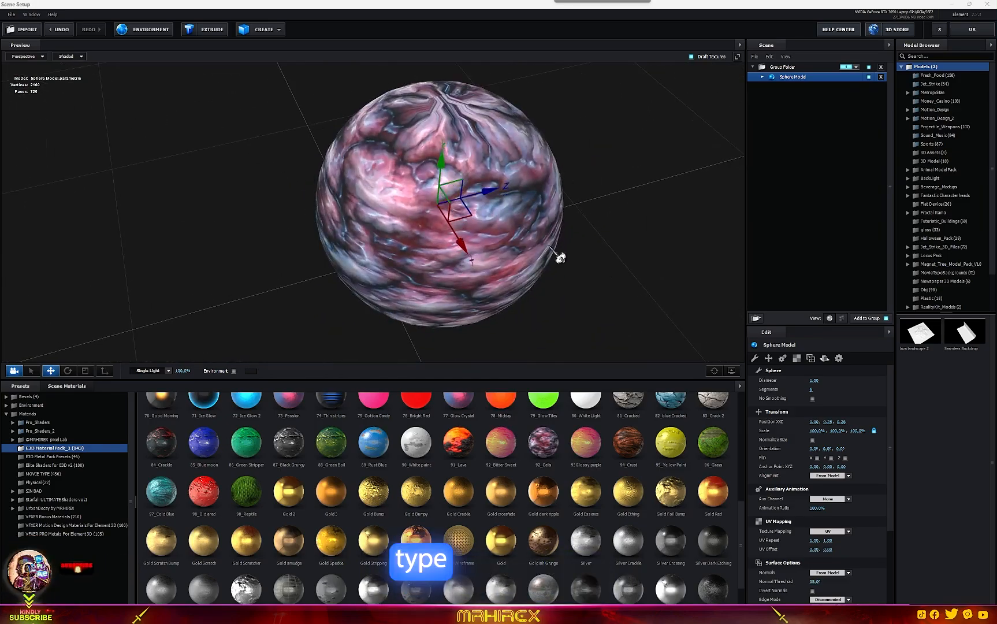
# Try the 91_Lava, 96_Grass and peeling blue-and-grey paint materials on the sphere.
pyautogui.doubleClick(465, 441)
pyautogui.moveTo(575, 308); pyautogui.dragTo(421, 271)
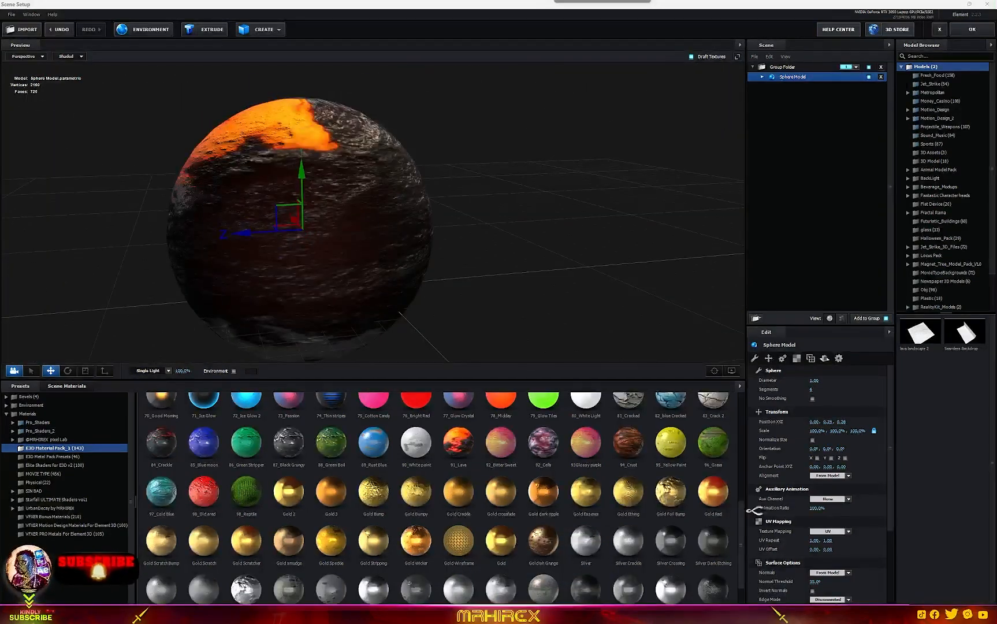
pyautogui.doubleClick(712, 455)
pyautogui.moveTo(598, 279); pyautogui.dragTo(453, 300)
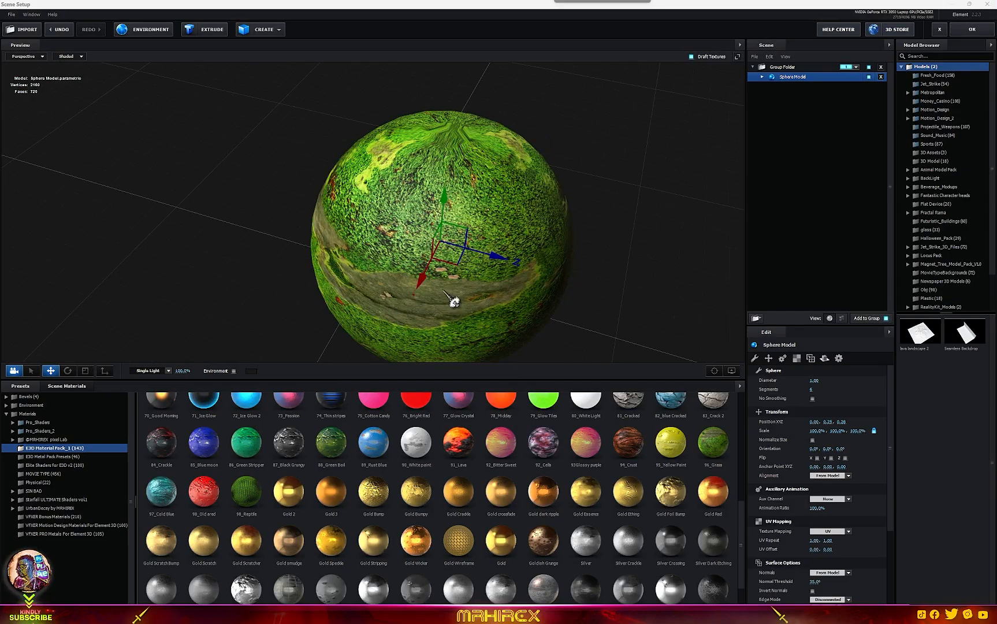
pyautogui.doubleClick(545, 444)
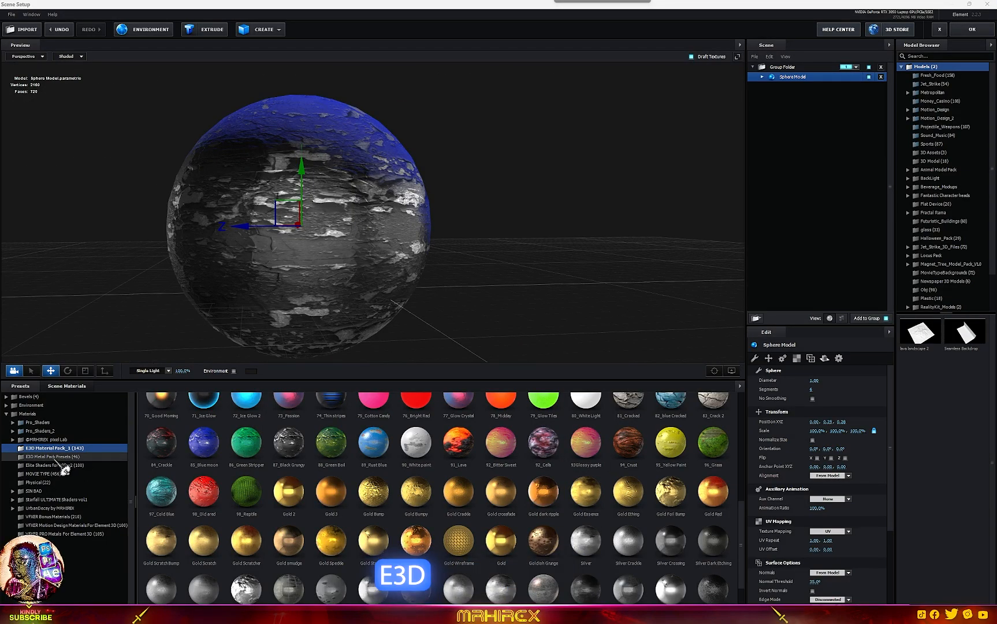
# Try black metal materials and 08 Brushed from E3D Metal Pack Presets on the sphere.
pyautogui.click(58, 456)
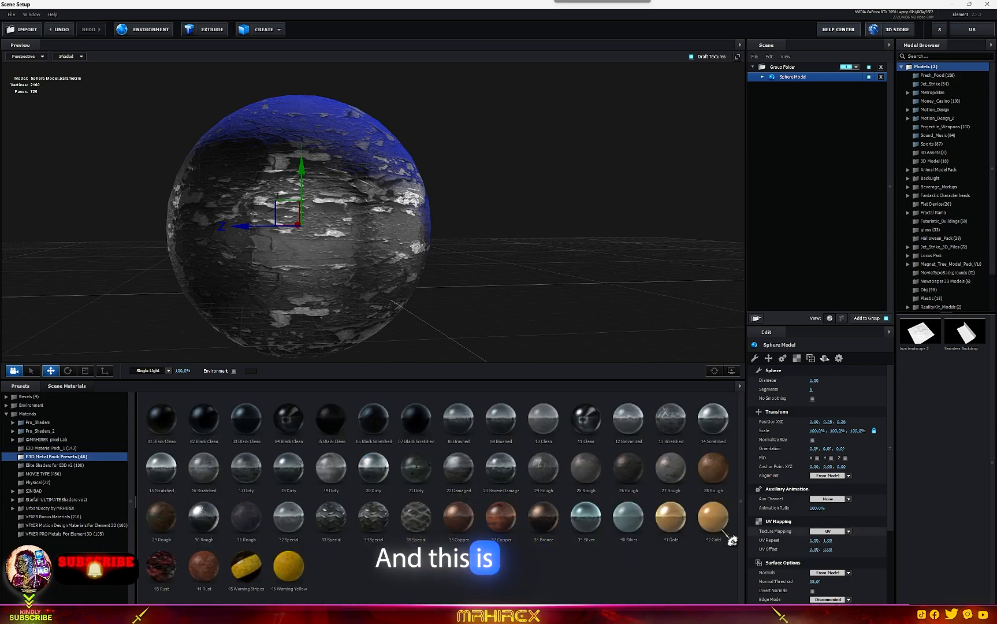
pyautogui.doubleClick(334, 426)
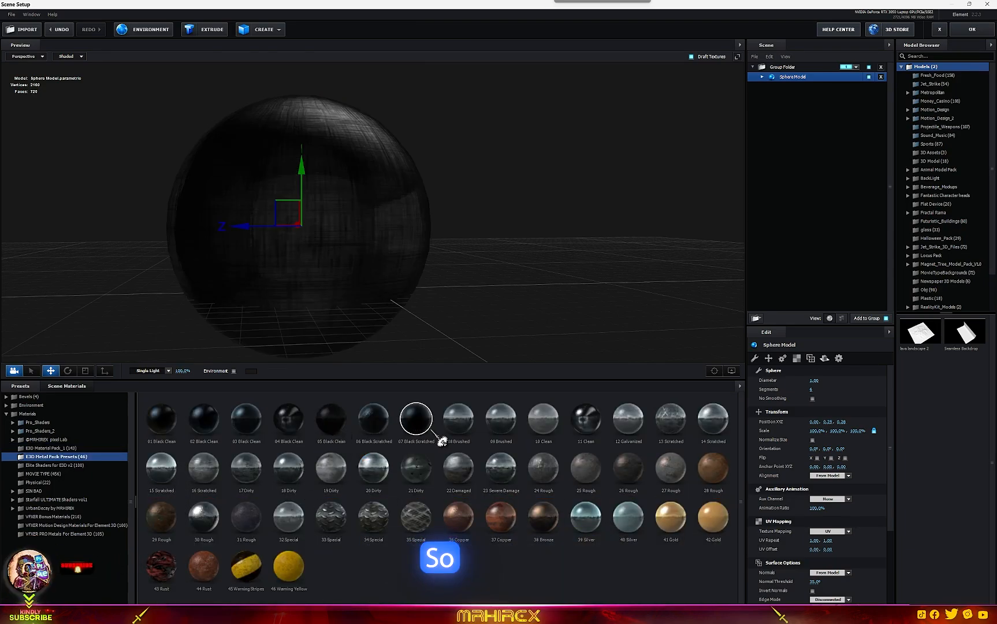
pyautogui.doubleClick(429, 428)
pyautogui.doubleClick(473, 426)
pyautogui.moveTo(455, 315)
pyautogui.mouseDown()
pyautogui.moveTo(408, 323)
pyautogui.moveTo(438, 329)
pyautogui.moveTo(422, 347)
pyautogui.mouseUp()
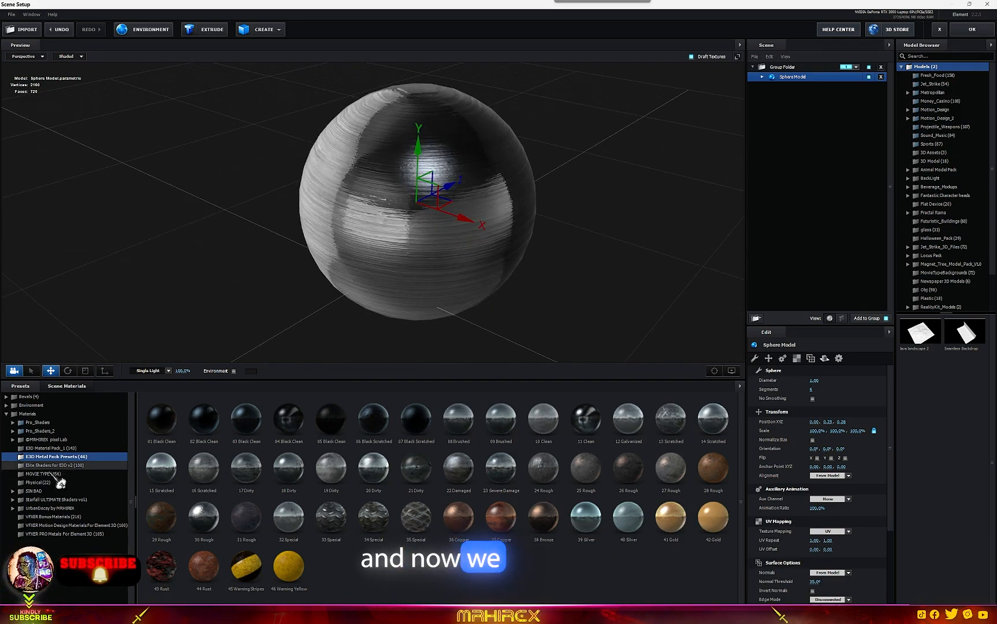
# Try the northern lights and magma glow materials from the Elite Shaders for E3D v2 pack on the sphere.
pyautogui.click(27, 467)
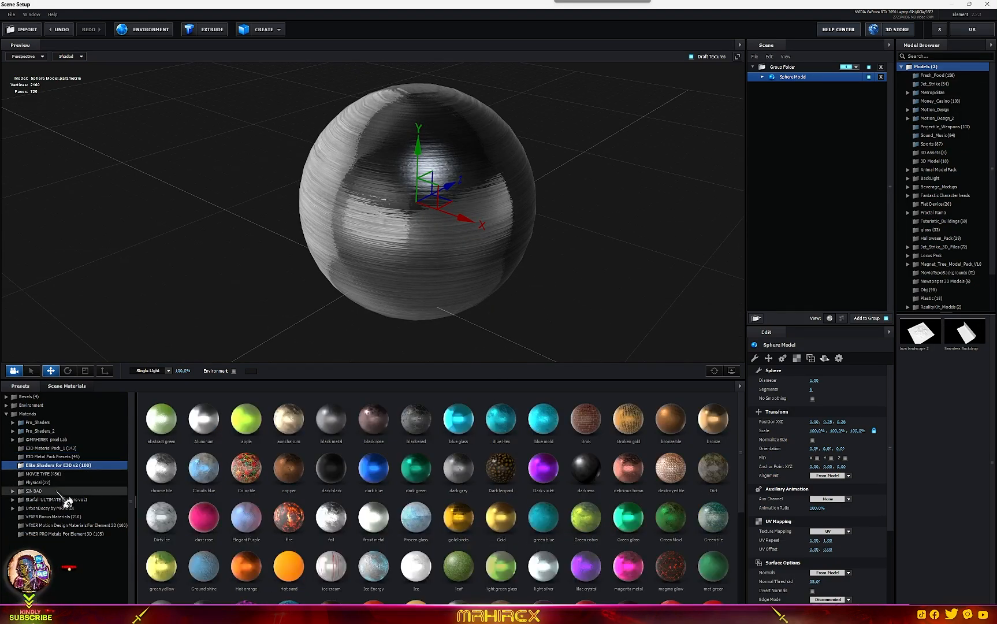
pyautogui.scroll(-3, 334, 483)
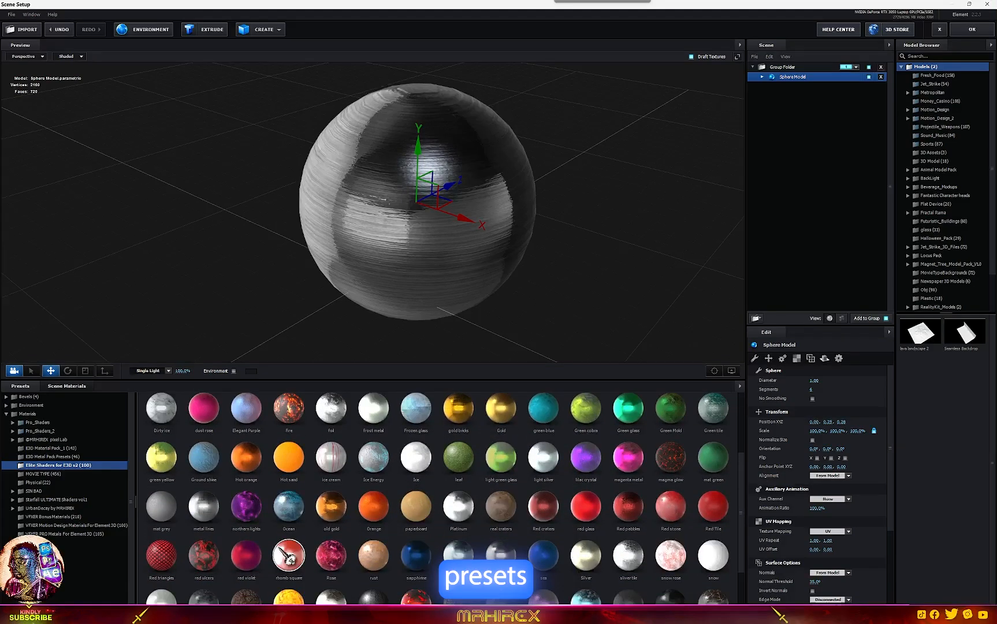
pyautogui.click(250, 512)
pyautogui.click(670, 458)
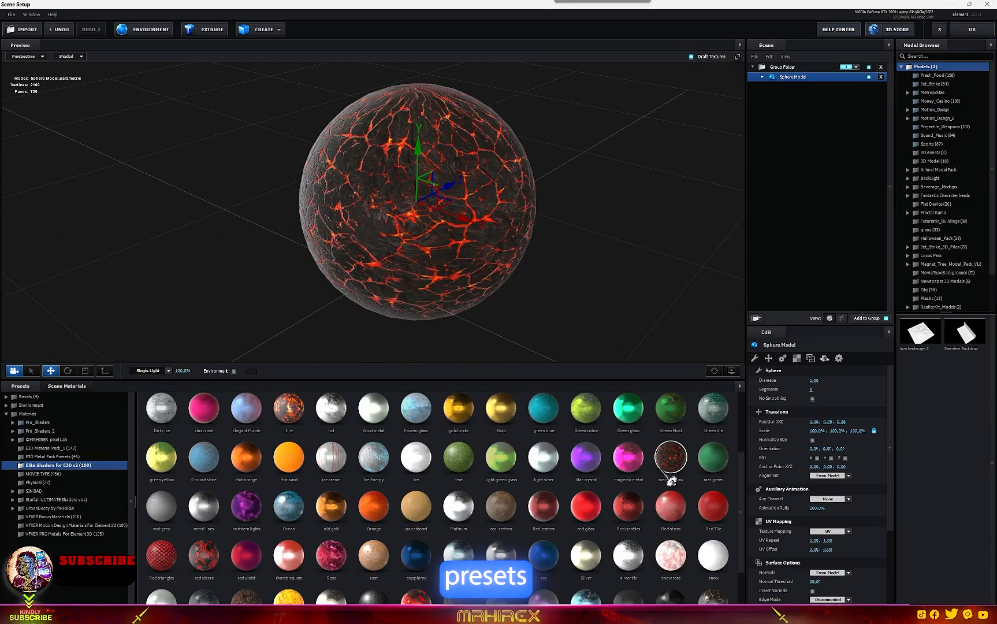
pyautogui.moveTo(549, 284); pyautogui.dragTo(651, 406)
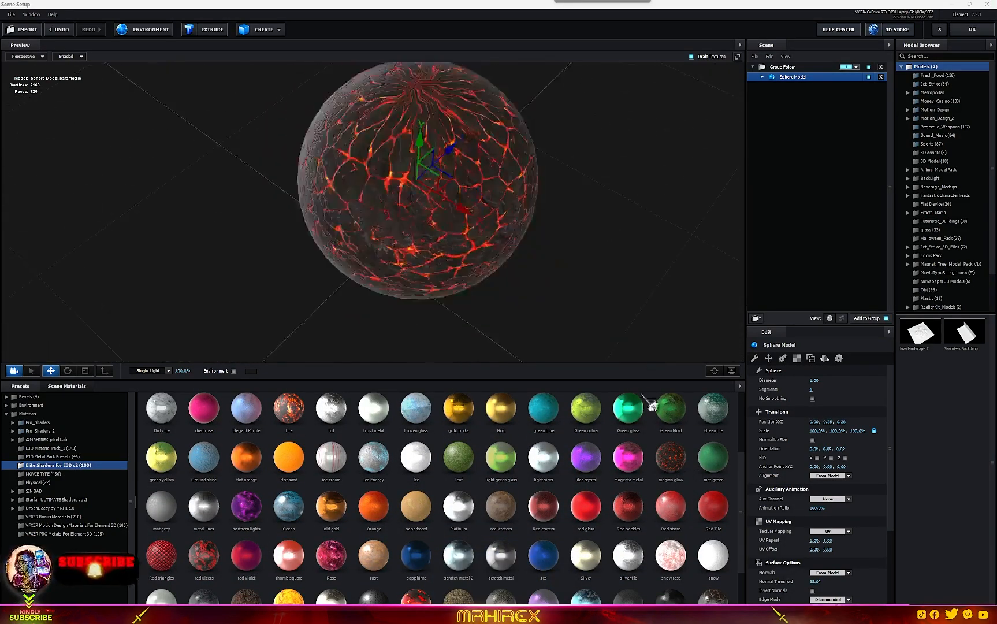
# Try the scratch metal 2 and Torn Magma materials from the Elite Shaders pack on the sphere.
pyautogui.click(471, 566)
pyautogui.scroll(-2, 404, 572)
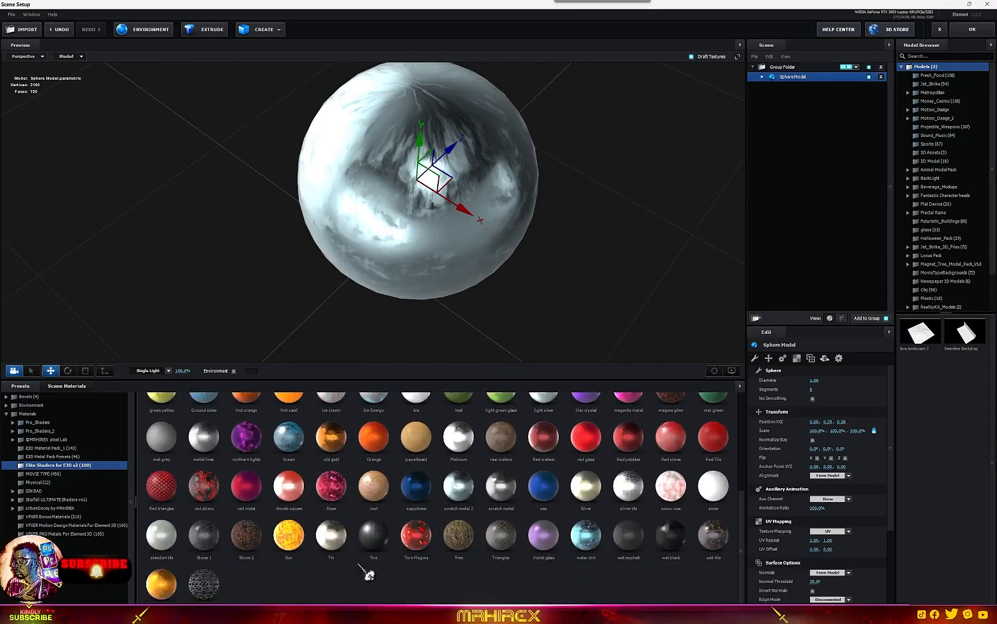
pyautogui.click(421, 546)
pyautogui.moveTo(423, 296); pyautogui.dragTo(734, 561)
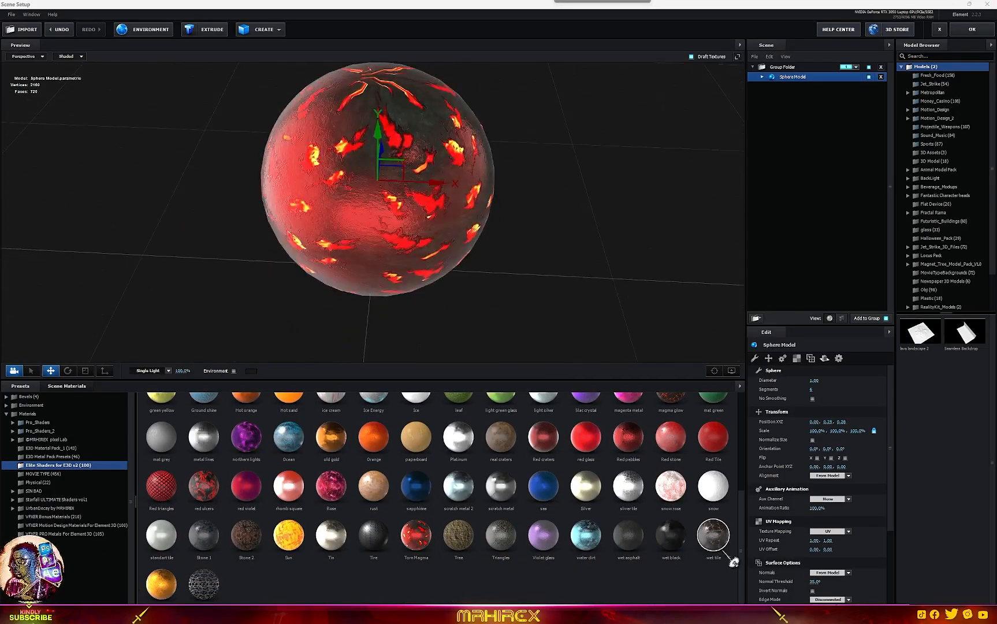
# Try the wet tile, Stone 2 and chain-mesh materials from the Elite Shaders pack on the sphere.
pyautogui.click(707, 529)
pyautogui.moveTo(477, 309); pyautogui.dragTo(352, 546)
pyautogui.click(248, 549)
pyautogui.moveTo(445, 316); pyautogui.dragTo(393, 452)
pyautogui.click(222, 584)
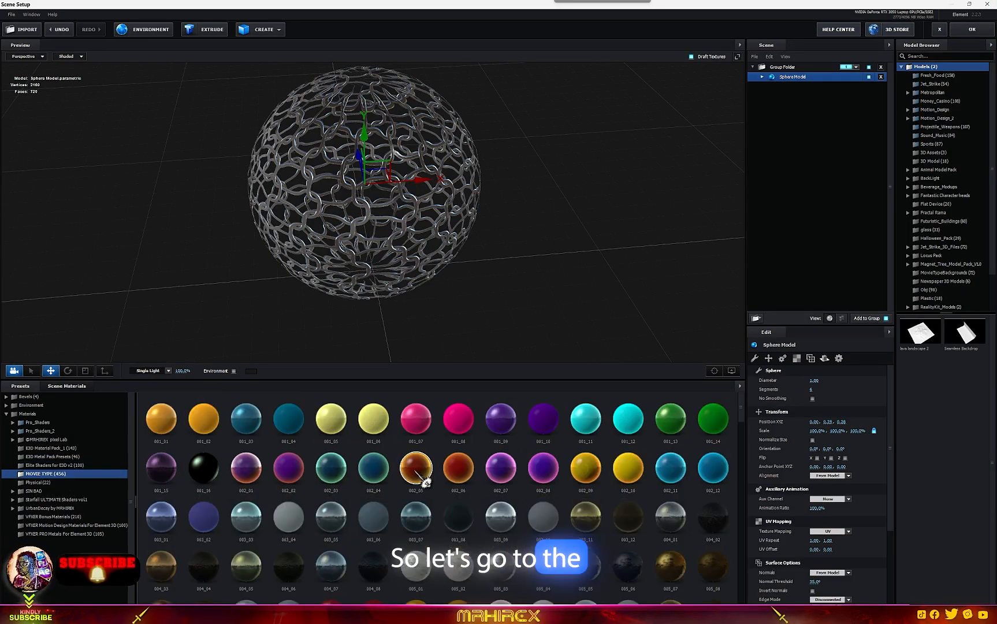
# Browse the MOVIE TYPE pack and try the green glow 016_01 and blue glow 016_02 materials on the sphere.
pyautogui.scroll(-2, 515, 269)
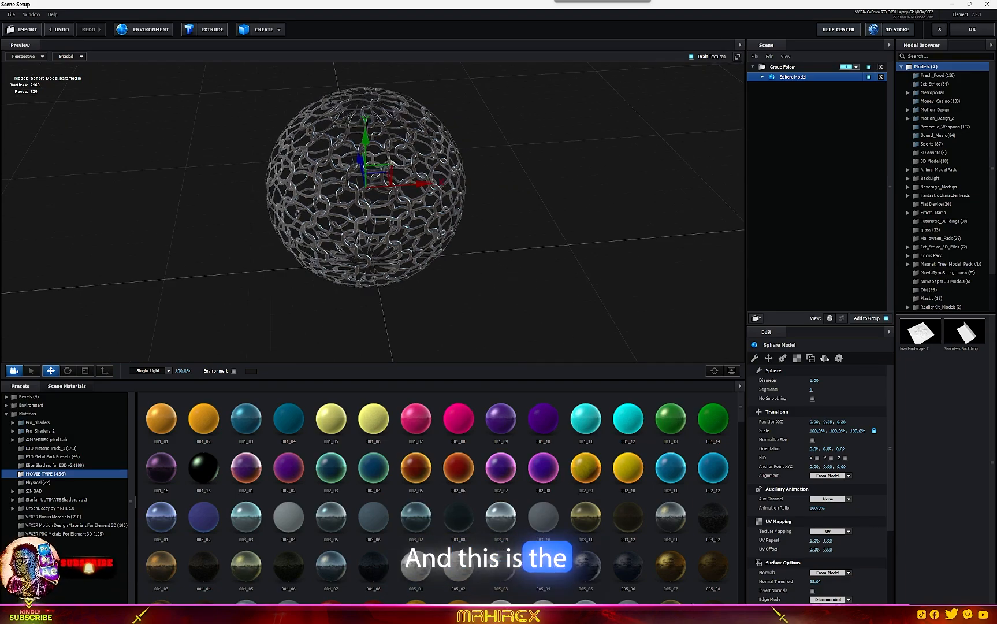
pyautogui.scroll(-10, 543, 520)
pyautogui.scroll(-1, 549, 572)
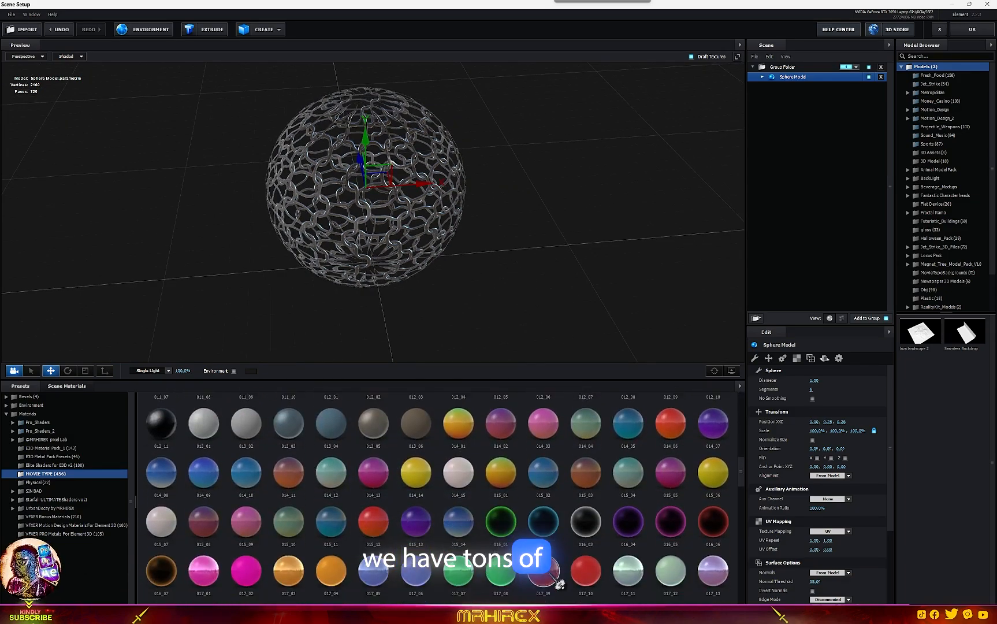
pyautogui.click(511, 529)
pyautogui.moveTo(501, 326); pyautogui.dragTo(387, 293)
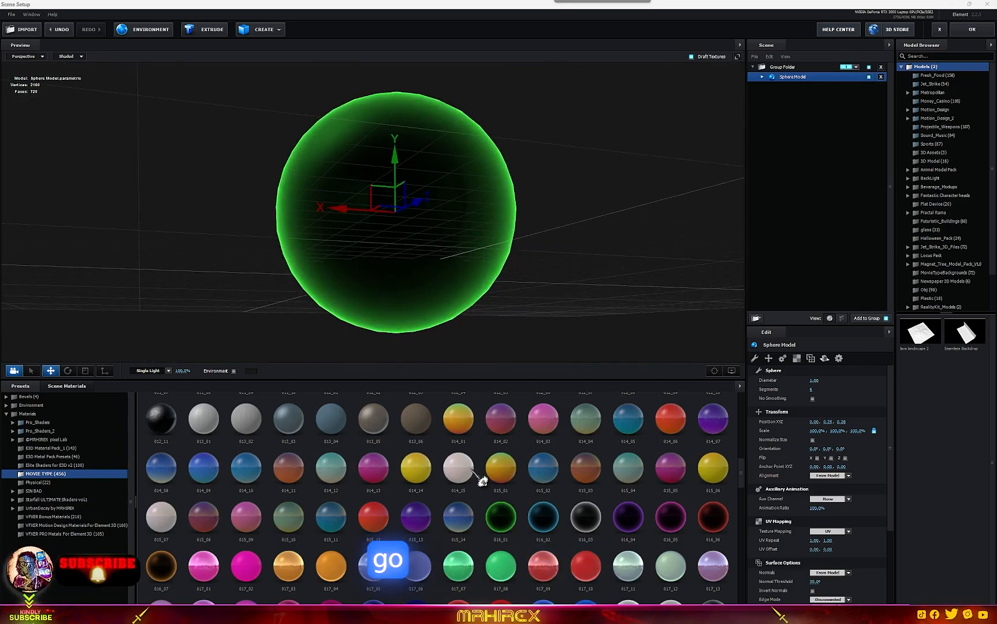
pyautogui.click(537, 521)
pyautogui.scroll(-1, 376, 514)
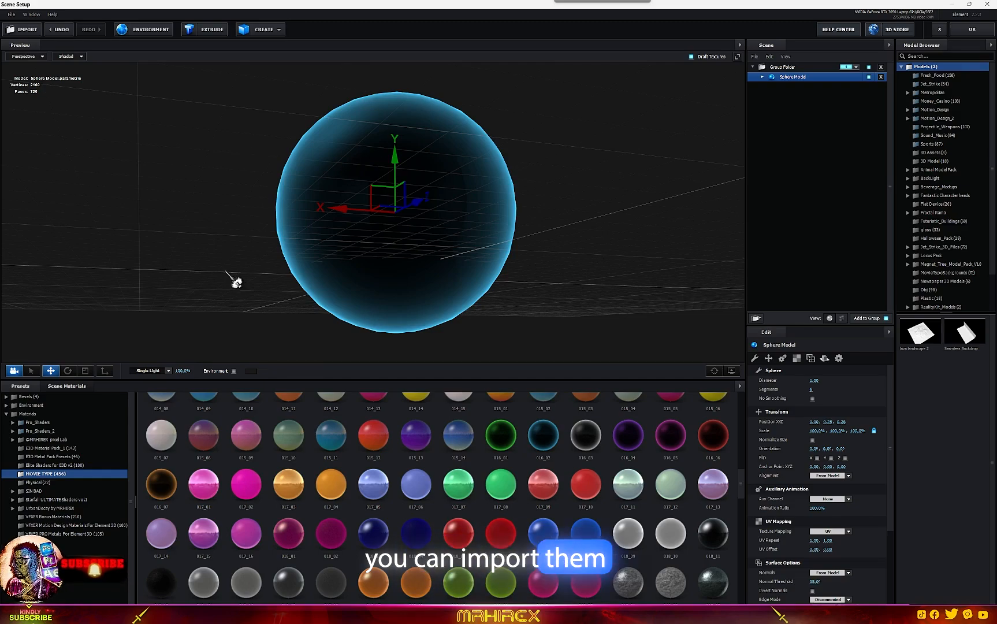
pyautogui.moveTo(578, 311); pyautogui.dragTo(607, 326)
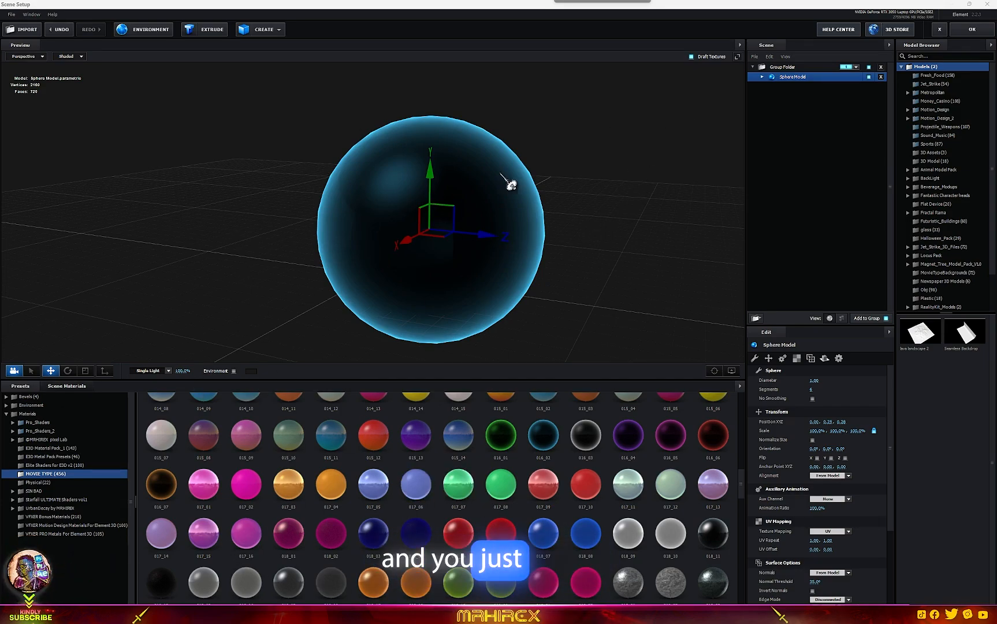
# Try the green 018_19, a sparkling white-rimmed and a magenta-orange glass material from the MOVIE TYPE pack on the sphere.
pyautogui.click(458, 581)
pyautogui.scroll(-3, 328, 491)
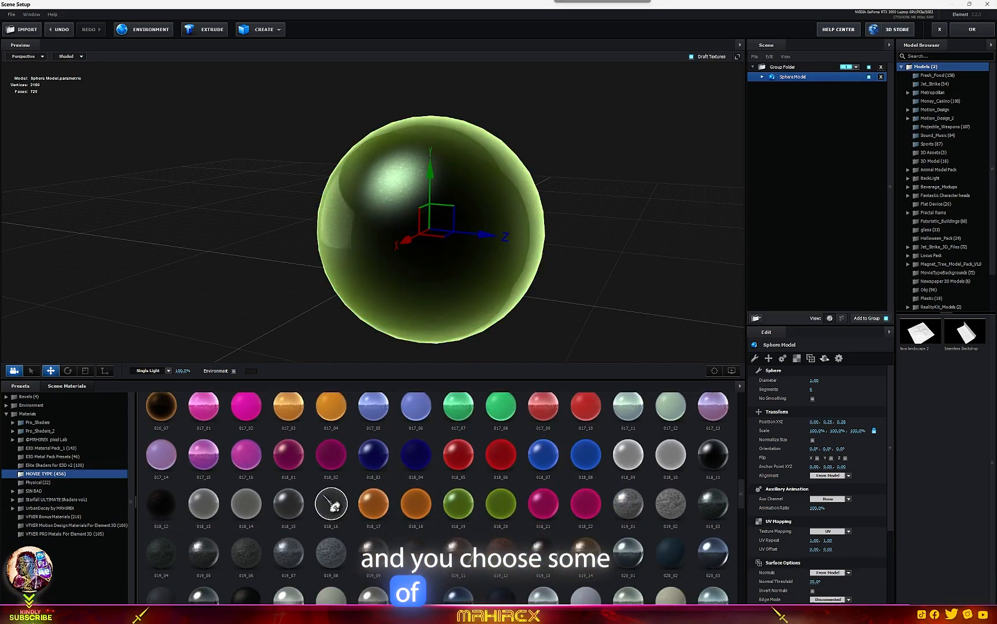
pyautogui.click(500, 523)
pyautogui.scroll(-3, 463, 520)
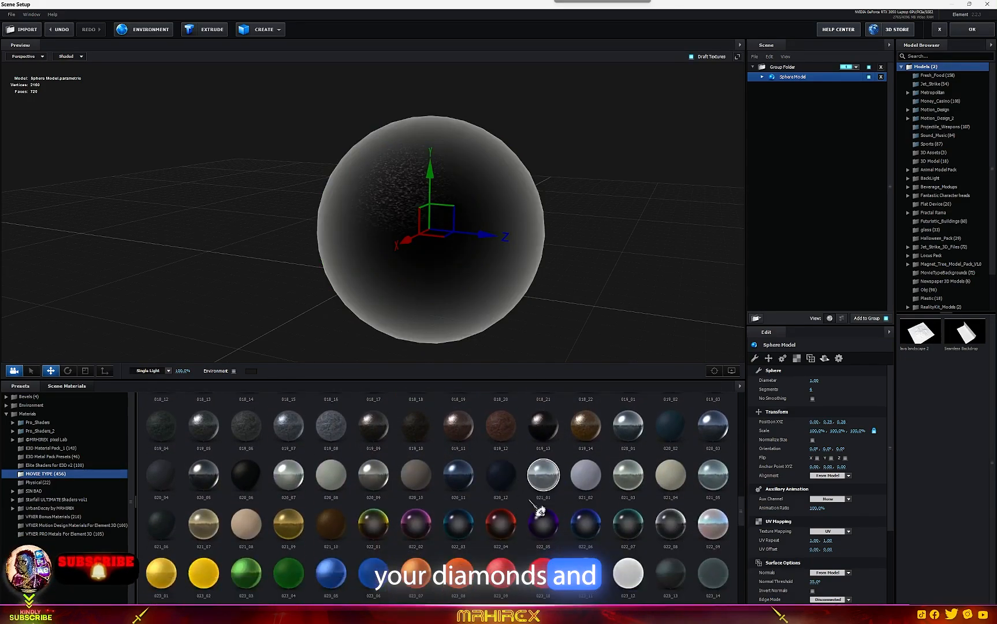
pyautogui.click(412, 501)
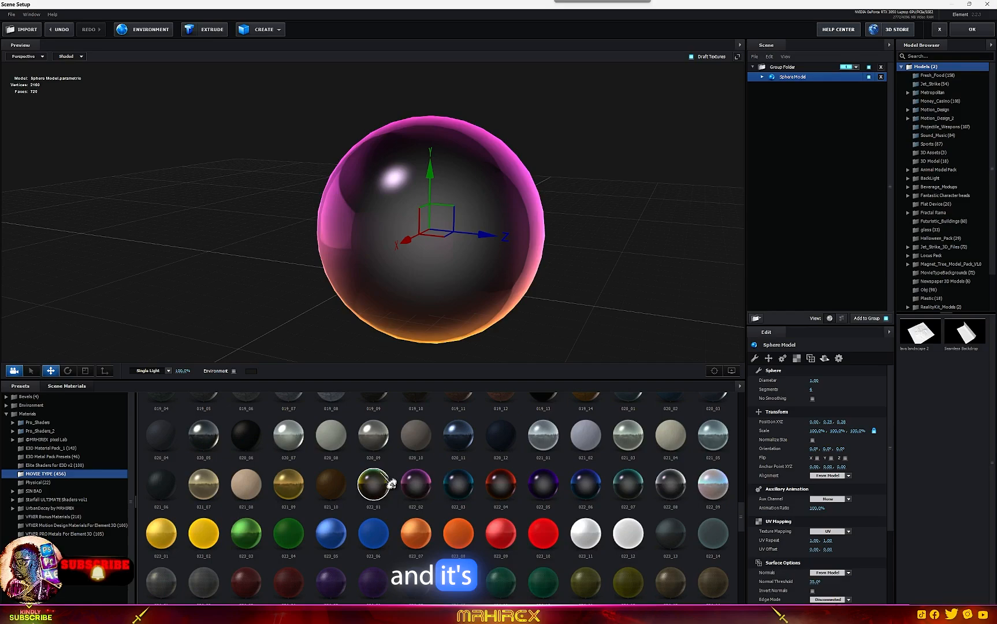
# Try a dark green textured material and a chrome material from further down the MOVIE TYPE pack on the sphere.
pyautogui.scroll(-3, 659, 462)
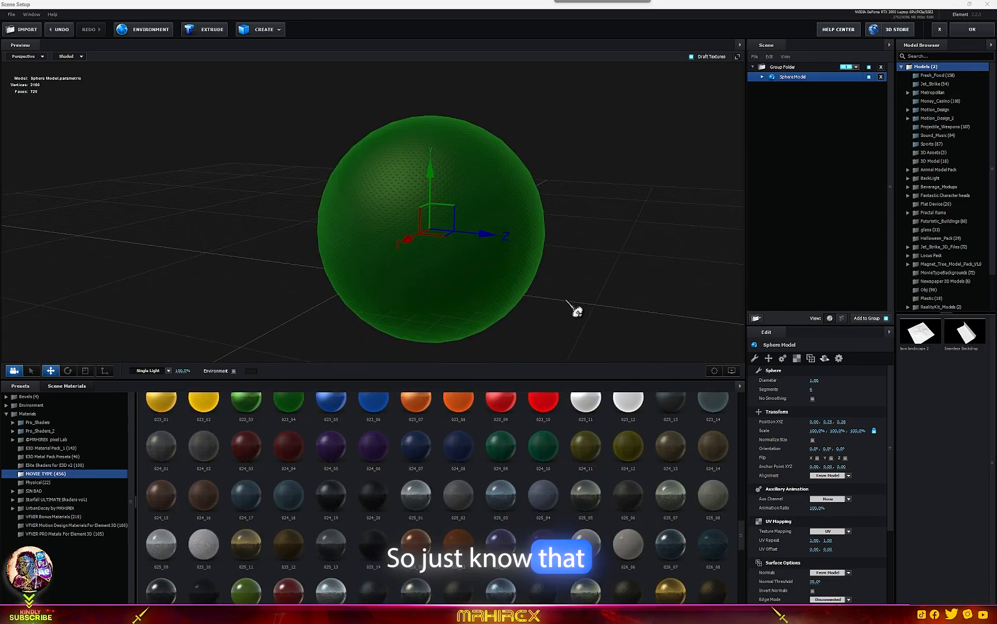
pyautogui.moveTo(573, 310); pyautogui.dragTo(635, 356)
pyautogui.scroll(-4, 490, 503)
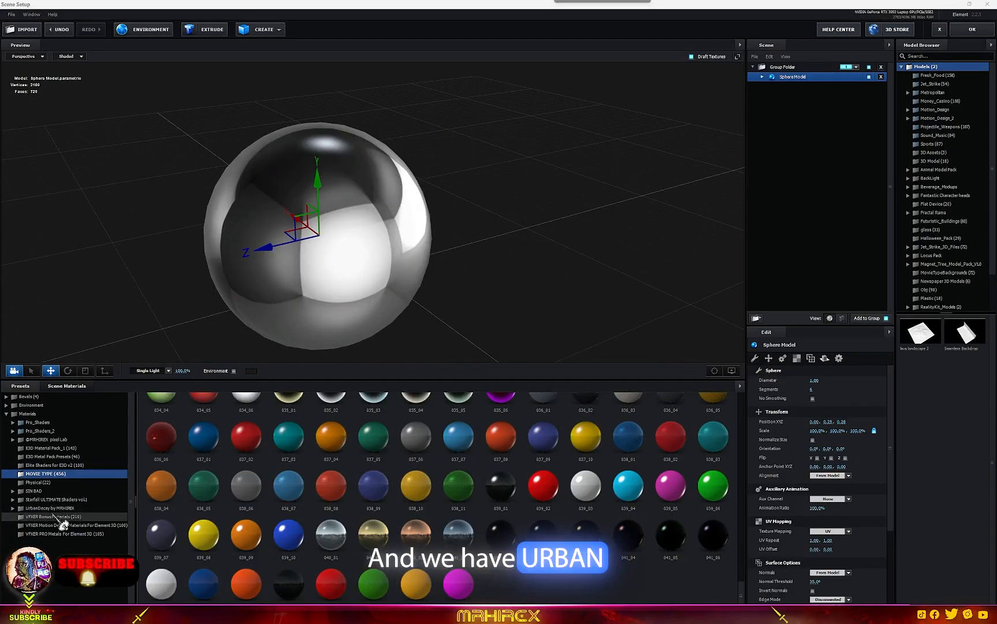
# Open the Carbon_Fiber folder in the UrbanDecay pack's Physical_Shaders and try the fiber_2 and fiber_3 materials on the sphere.
pyautogui.doubleClick(52, 509)
pyautogui.doubleClick(50, 517)
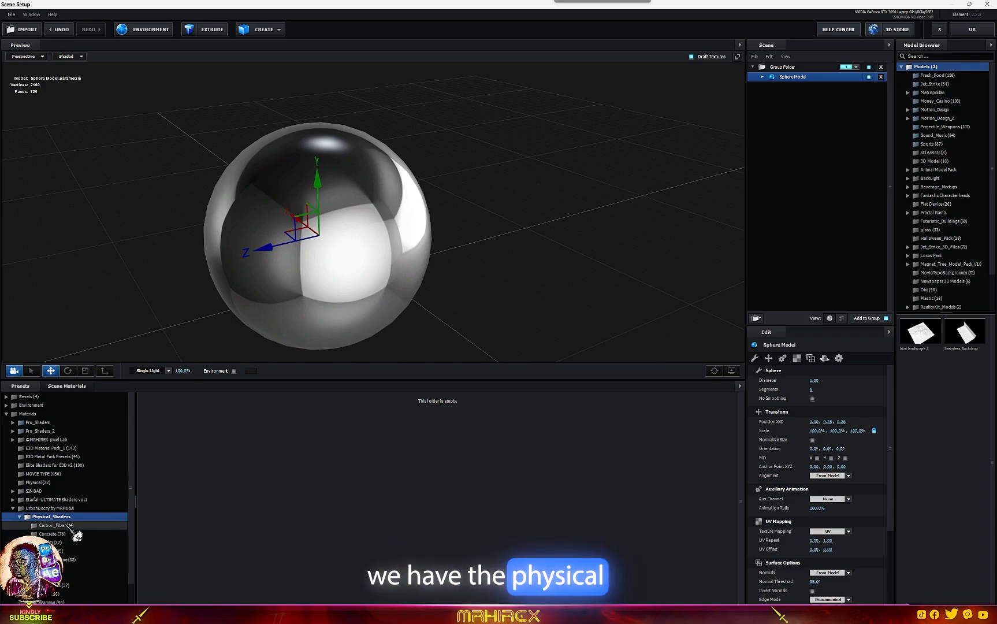
pyautogui.click(57, 525)
pyautogui.scroll(-1, 40, 596)
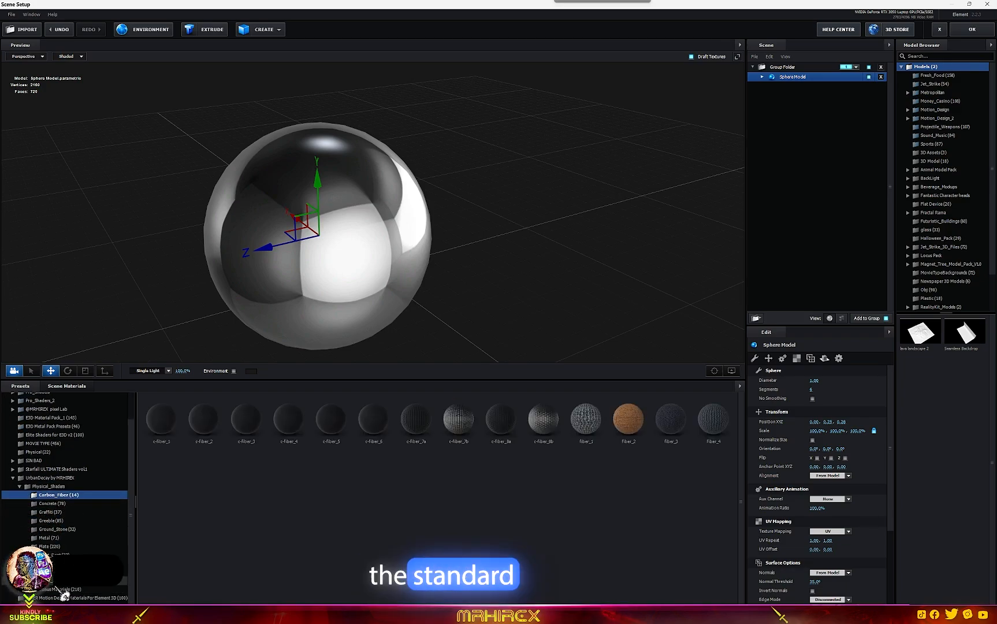
pyautogui.click(631, 429)
pyautogui.moveTo(585, 341); pyautogui.dragTo(552, 298)
pyautogui.click(671, 425)
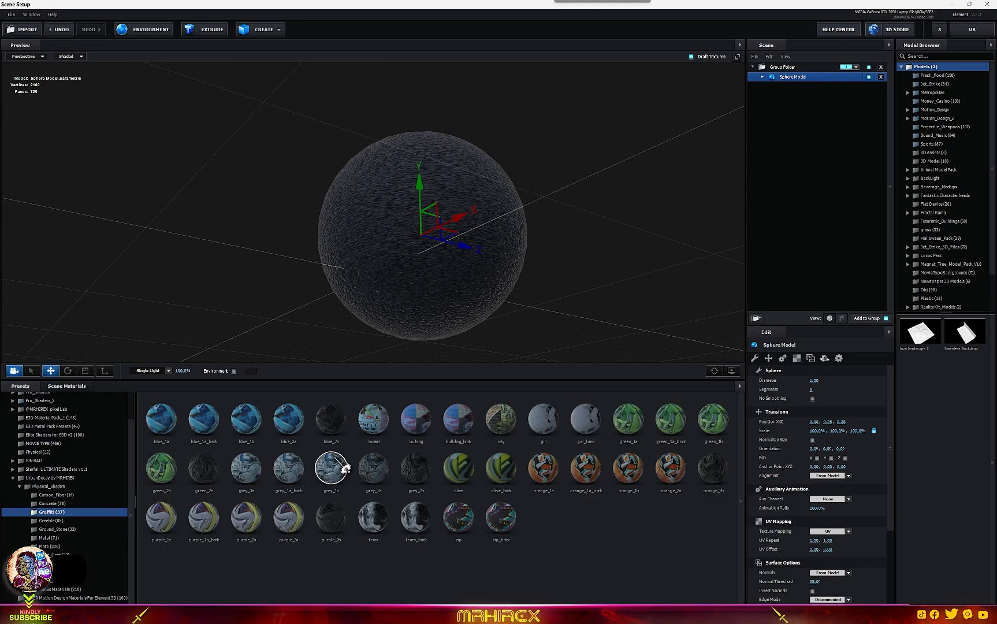
# Try a green graffiti material and a glowing red maze material from the Graffiti and Greeble folders of Physical_Shaders on the sphere.
pyautogui.click(297, 439)
pyautogui.moveTo(463, 349); pyautogui.dragTo(415, 314)
pyautogui.click(637, 436)
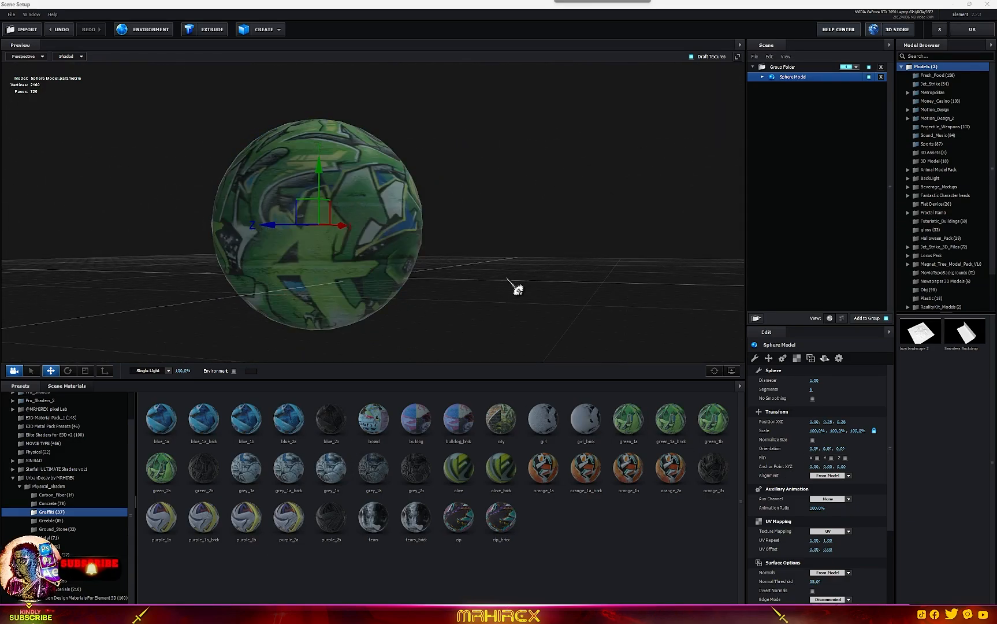
pyautogui.moveTo(517, 288); pyautogui.dragTo(303, 162)
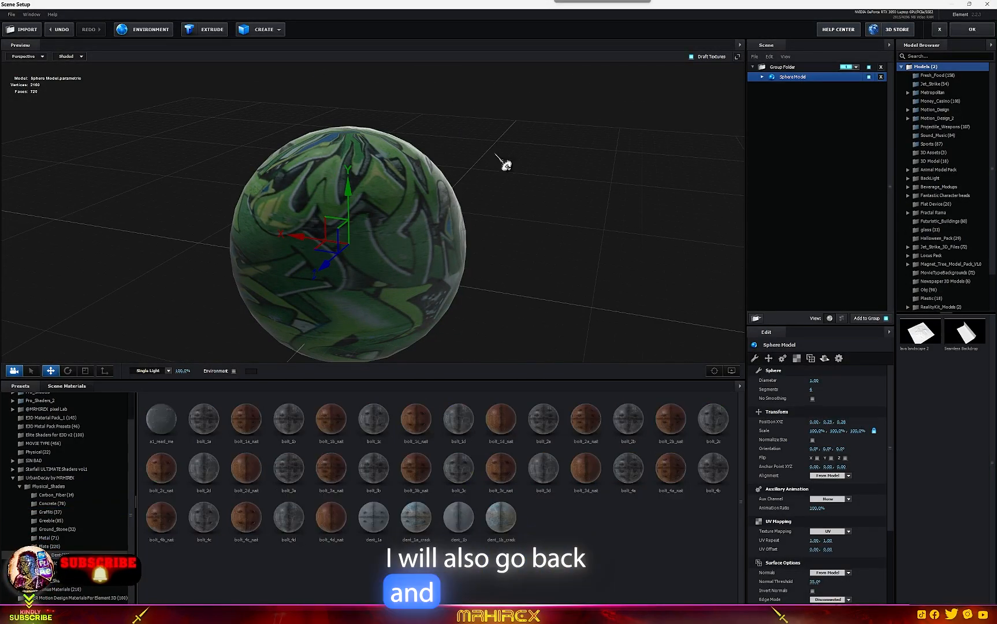
pyautogui.click(331, 468)
pyautogui.moveTo(580, 223); pyautogui.dragTo(550, 209)
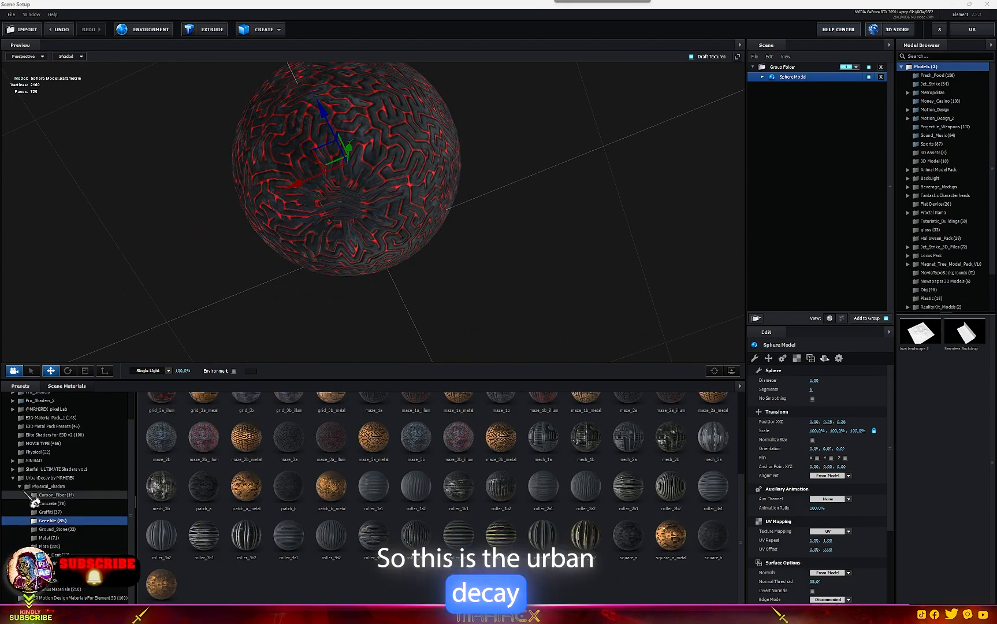
# Open the Metal folder in UrbanDecay's Standard_Shaders and try several brown rust materials on the sphere.
pyautogui.click(46, 487)
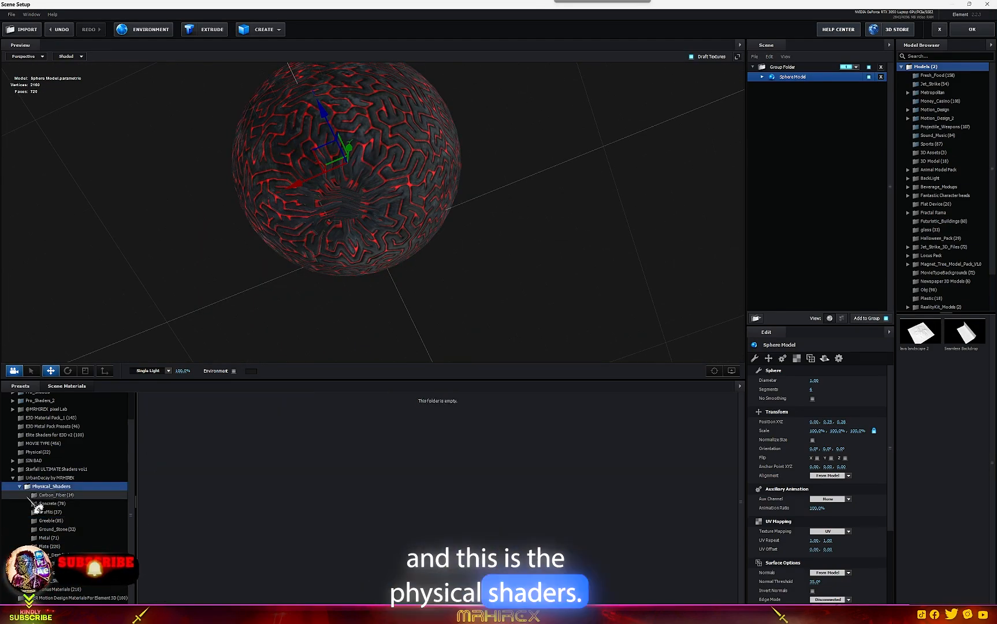
pyautogui.click(20, 487)
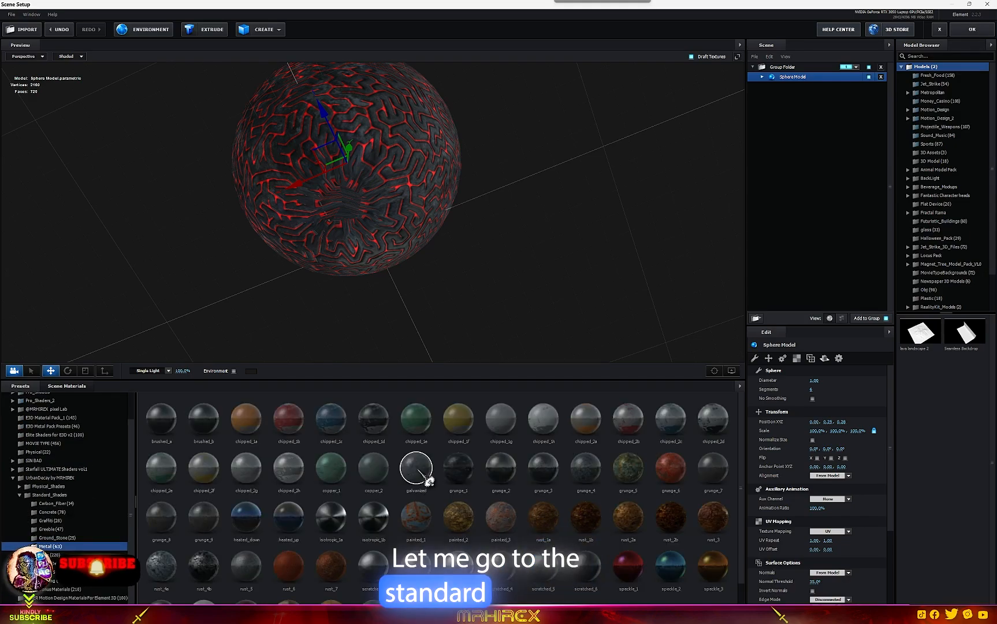
pyautogui.doubleClick(577, 513)
pyautogui.moveTo(572, 344); pyautogui.dragTo(606, 289)
pyautogui.doubleClick(713, 566)
pyautogui.moveTo(461, 298); pyautogui.dragTo(256, 221)
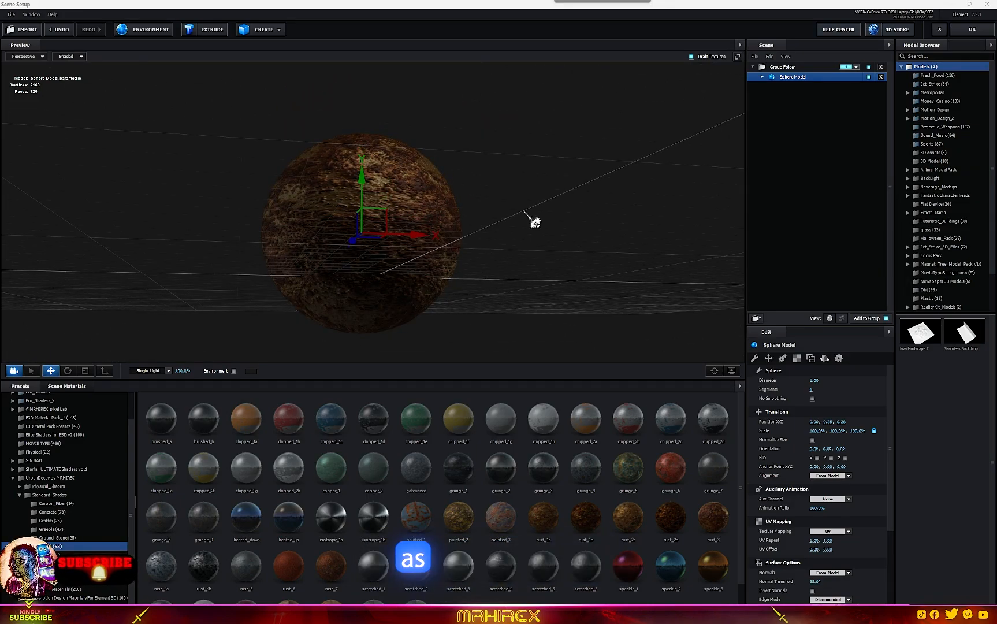
pyautogui.moveTo(385, 307)
pyautogui.mouseDown()
pyautogui.moveTo(503, 334)
pyautogui.moveTo(394, 361)
pyautogui.moveTo(401, 341)
pyautogui.moveTo(566, 241)
pyautogui.moveTo(610, 238)
pyautogui.mouseUp()
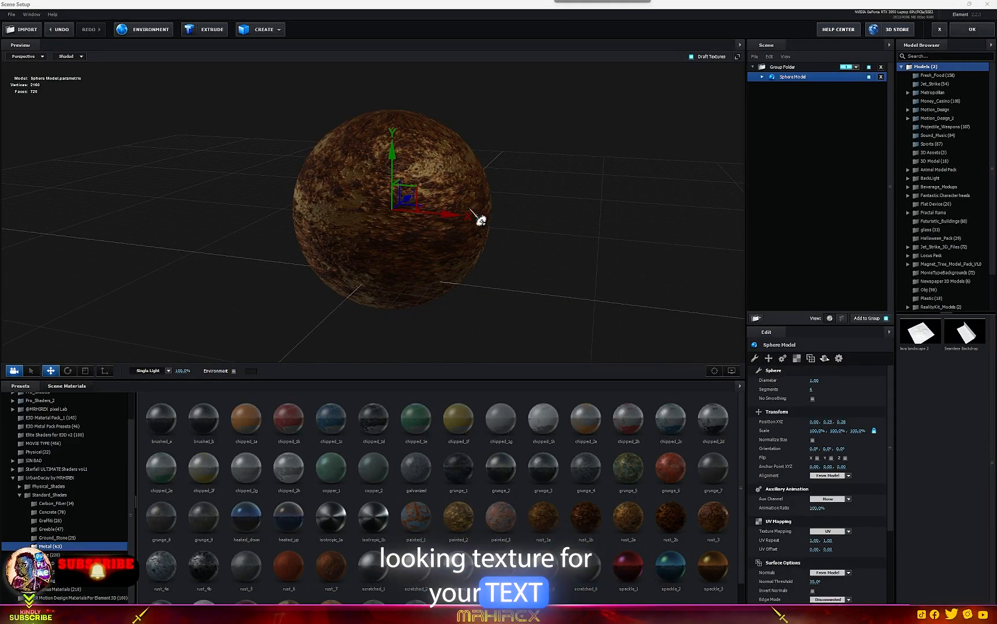
pyautogui.moveTo(480, 220); pyautogui.dragTo(518, 224)
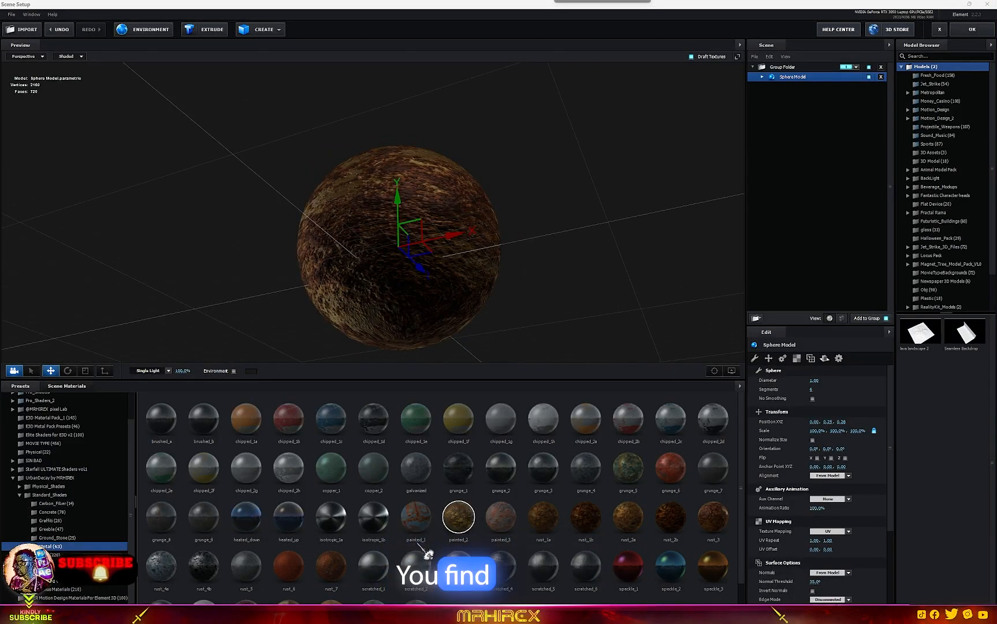
pyautogui.scroll(-1, 246, 512)
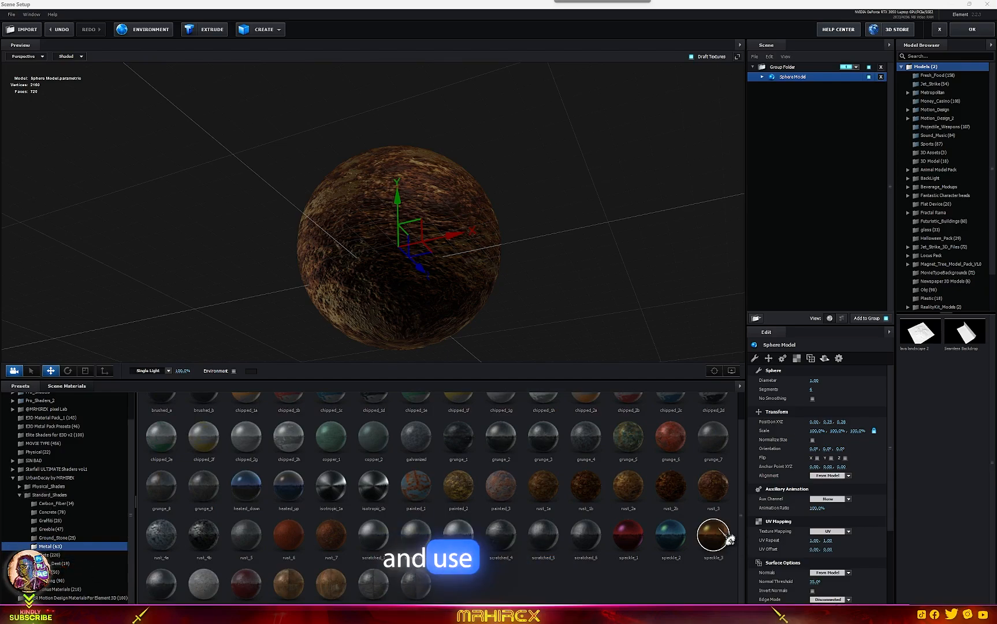
pyautogui.doubleClick(558, 489)
pyautogui.moveTo(451, 231); pyautogui.dragTo(427, 309)
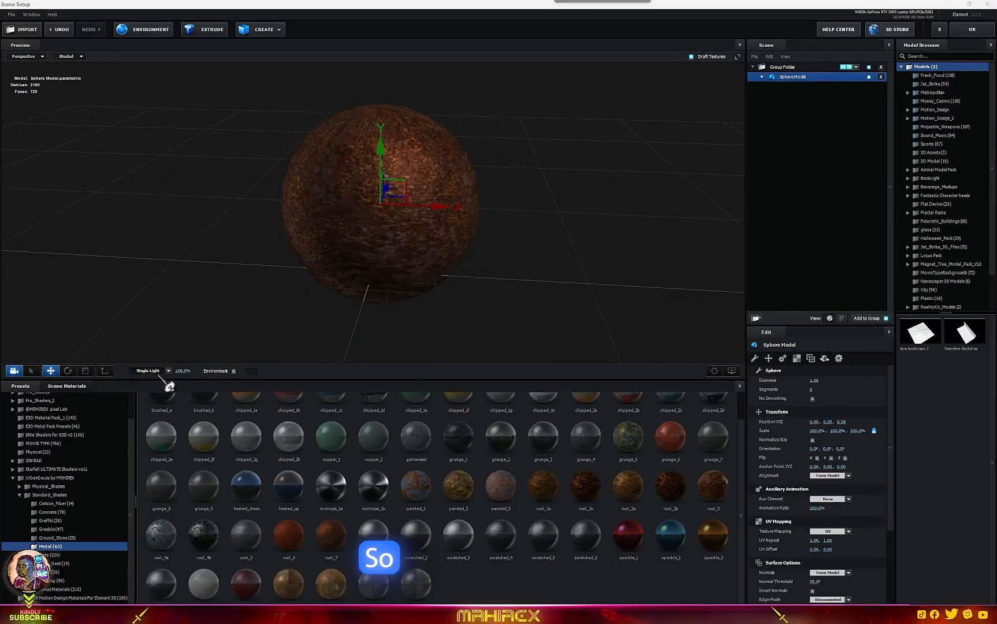
# Set the preview lighting to 360 and try a speckled orange-brown metal material on the sphere.
pyautogui.click(158, 371)
pyautogui.click(151, 473)
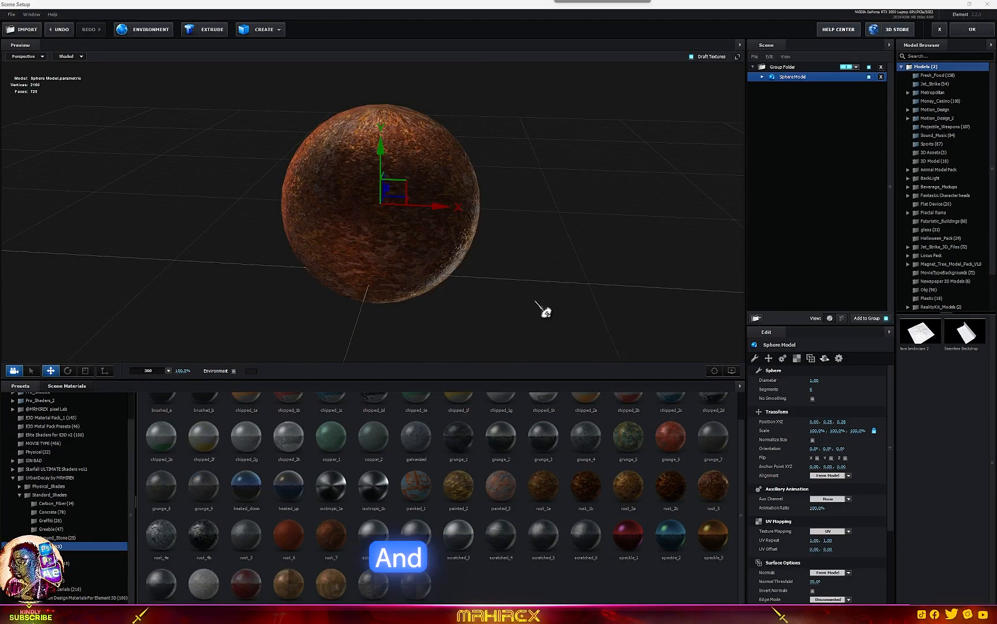
pyautogui.moveTo(541, 310); pyautogui.dragTo(200, 343)
pyautogui.doubleClick(628, 535)
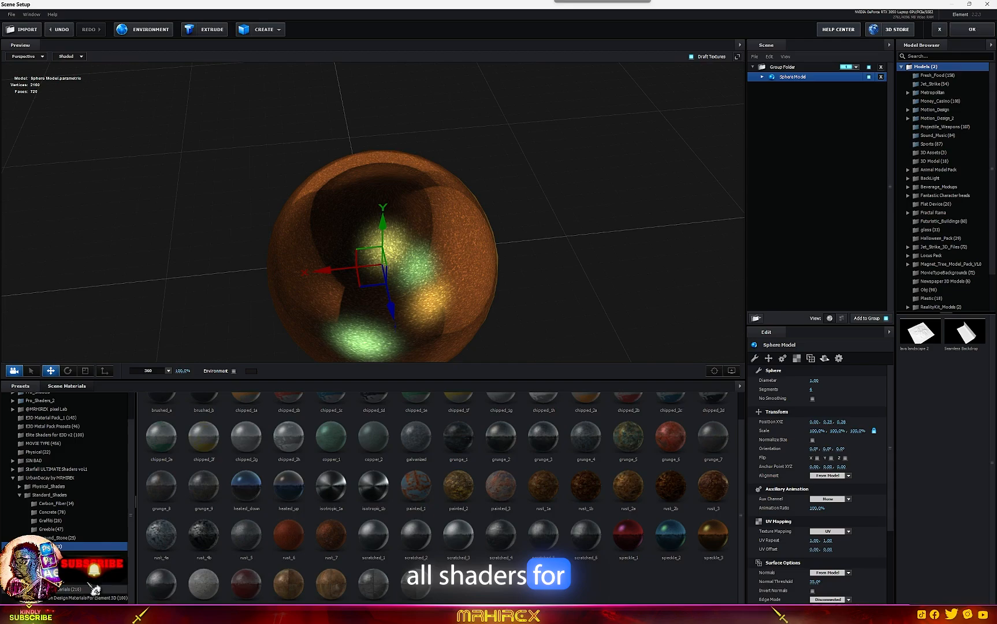
# Open the VFXER Bonus Materials pack and try a black cracked material with a red interior on the sphere.
pyautogui.click(69, 589)
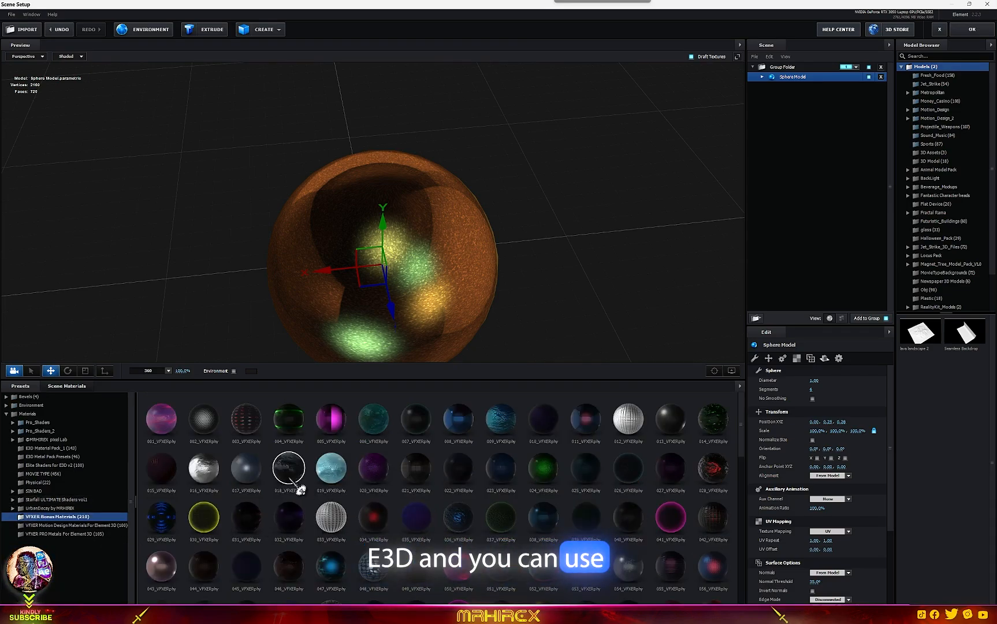
pyautogui.click(511, 434)
pyautogui.moveTo(535, 296); pyautogui.dragTo(590, 267)
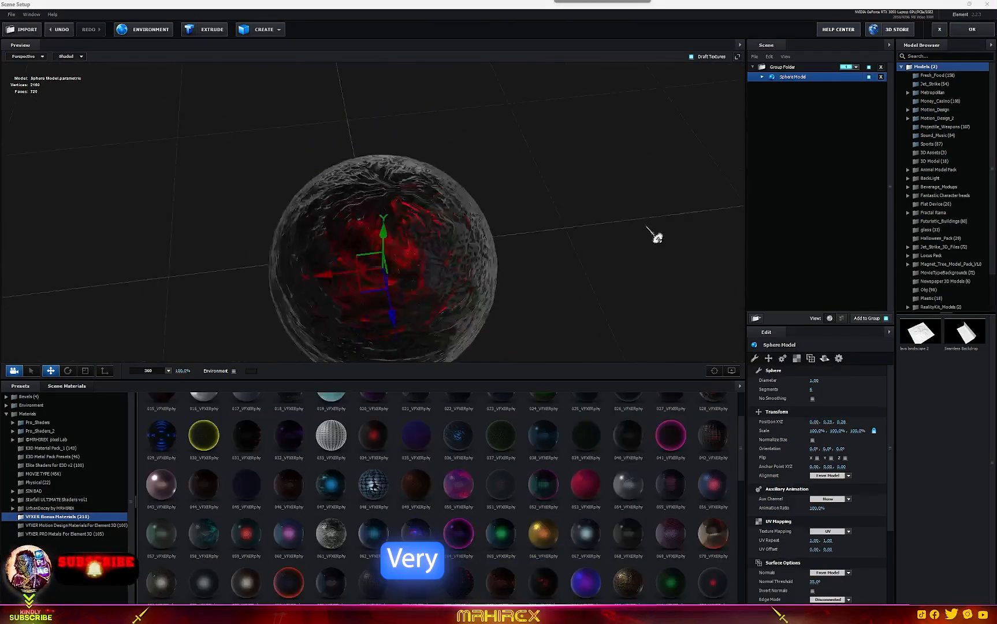
pyautogui.moveTo(655, 237); pyautogui.dragTo(281, 227)
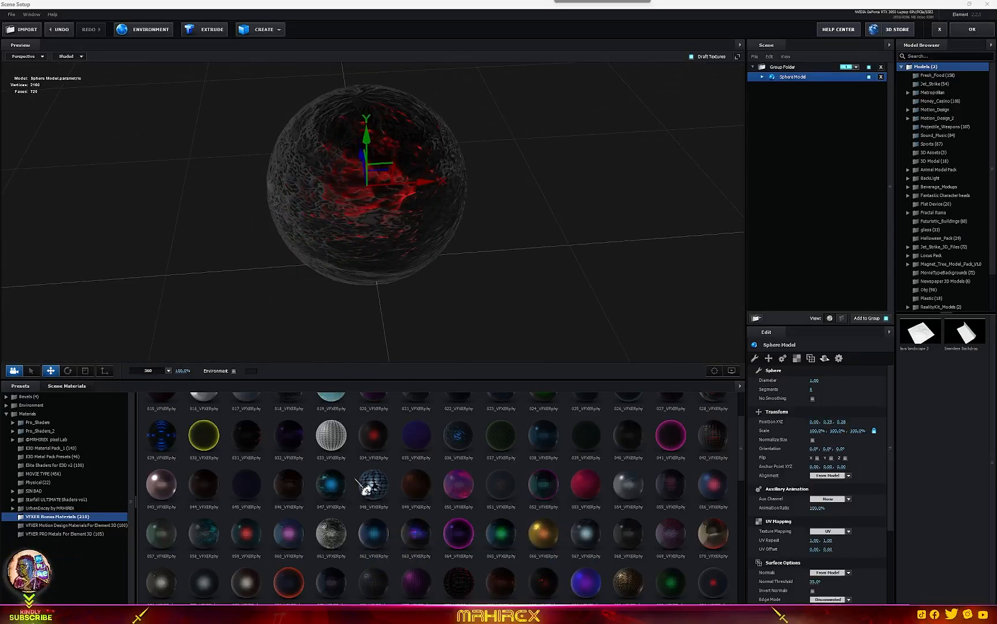
# Try a dark blue rocky material, then apply the dark red-rimmed material from further down the VFXER Bonus Materials pack.
pyautogui.scroll(-3, 312, 545)
pyautogui.scroll(-1, 455, 561)
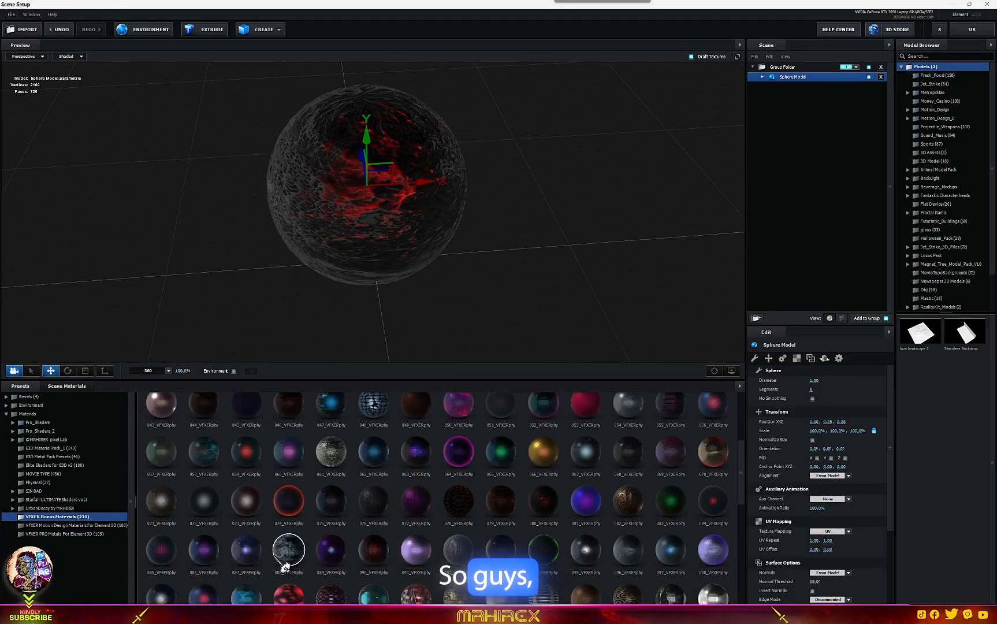
pyautogui.moveTo(285, 567); pyautogui.dragTo(327, 237)
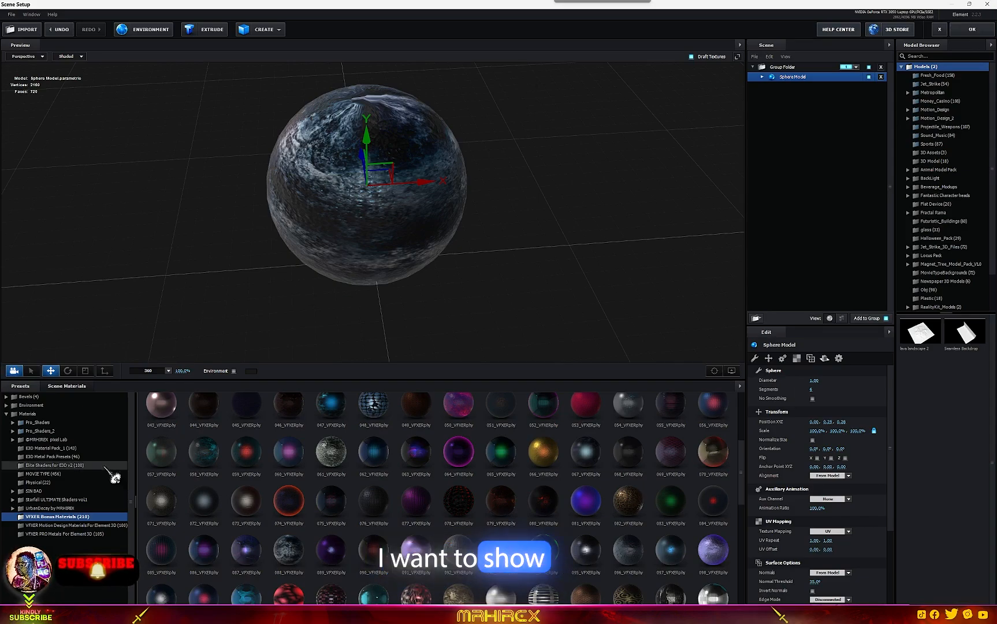
pyautogui.doubleClick(299, 502)
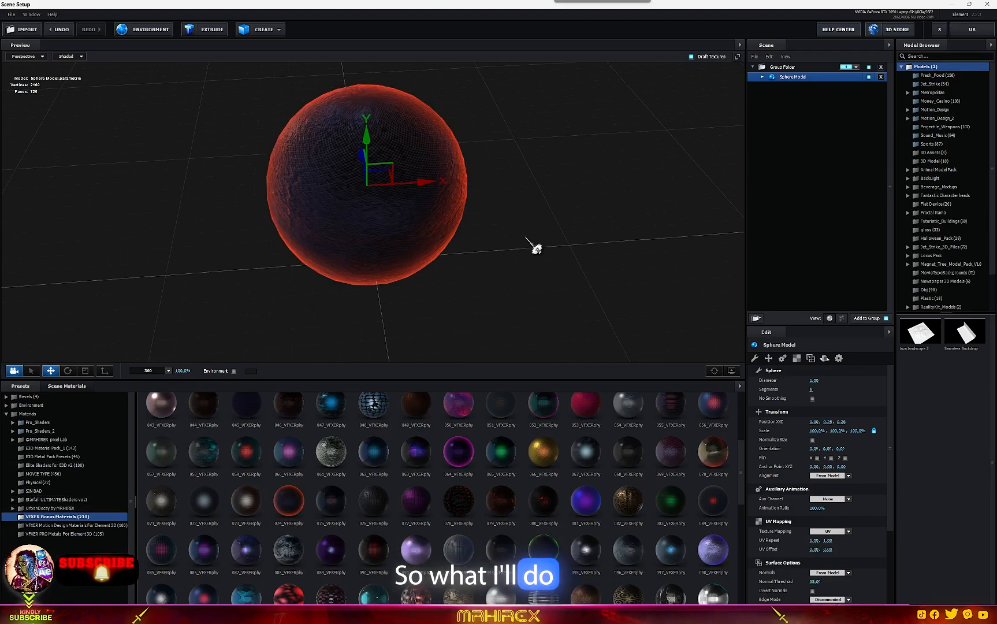
# Accept the Element scene setup and set the composition's preview resolution to Quarter.
pyautogui.click(975, 32)
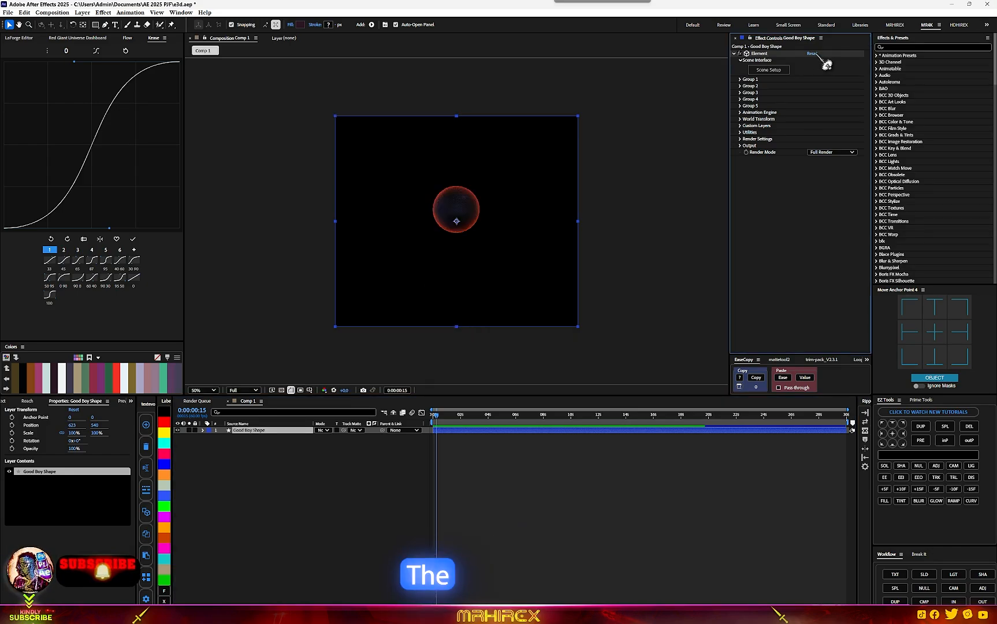
pyautogui.click(241, 390)
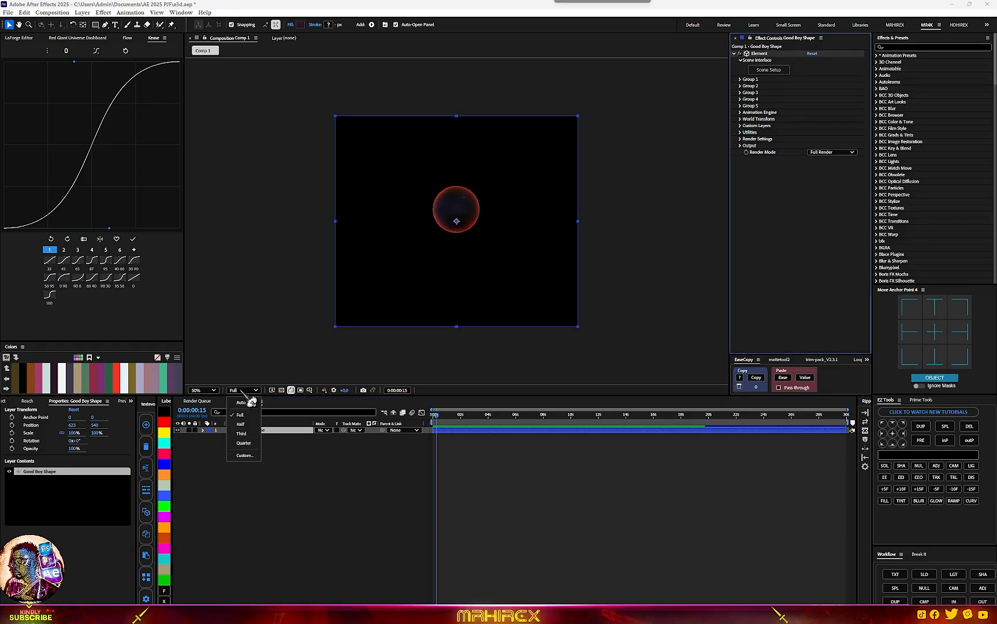
pyautogui.click(247, 443)
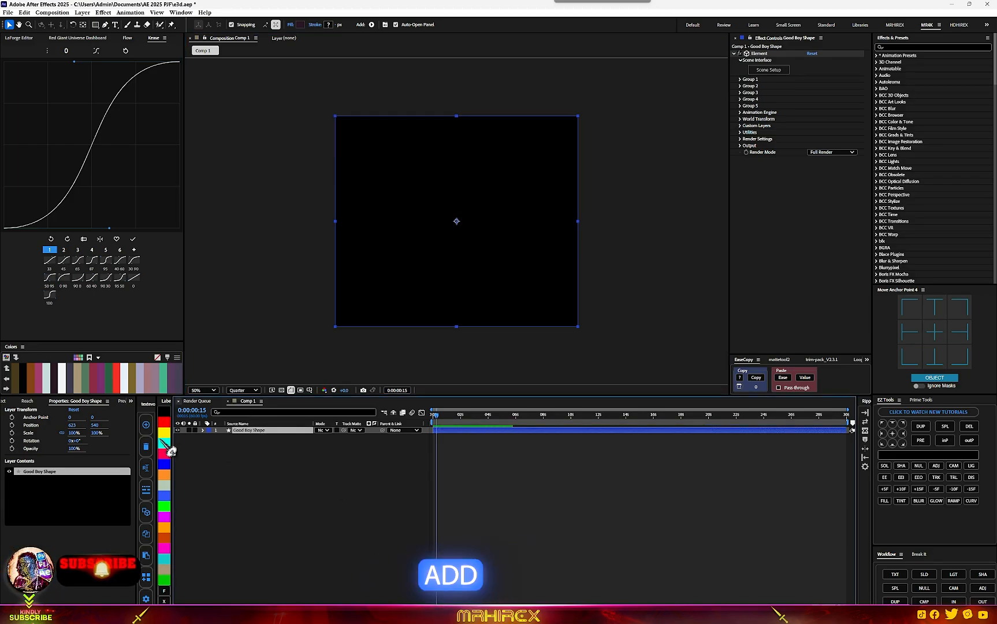
# Add a TextEvo text layer to the composition and change its text to NESCAFE.
pyautogui.click(146, 425)
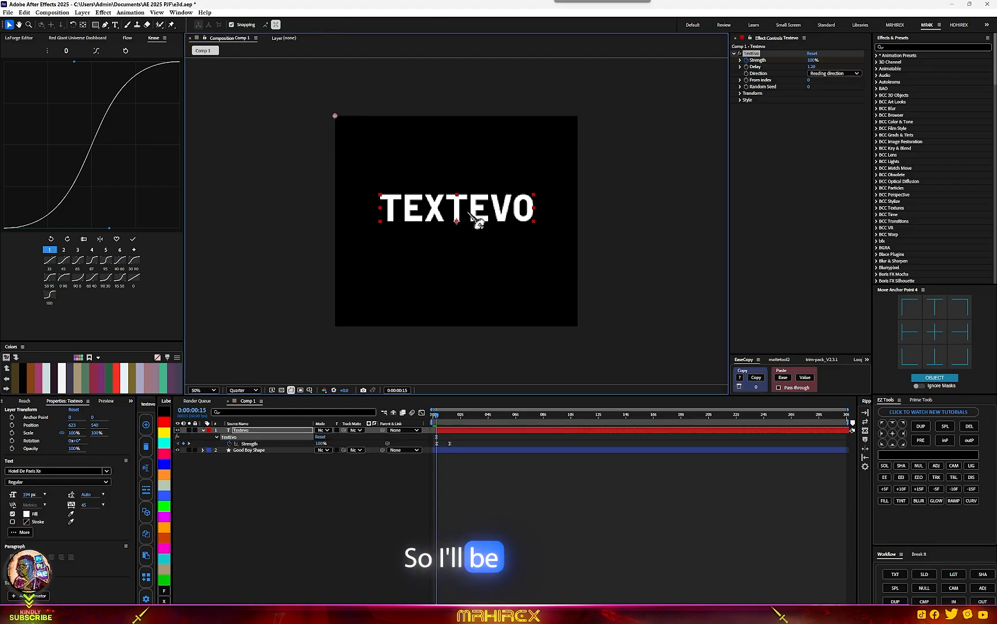
pyautogui.doubleClick(468, 211)
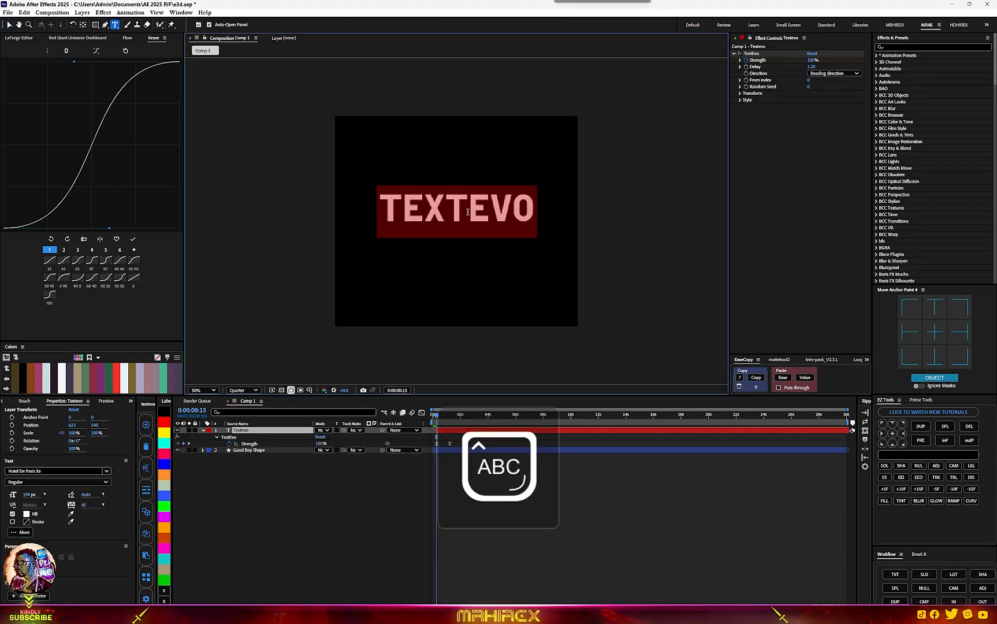
pyautogui.write('NESC')
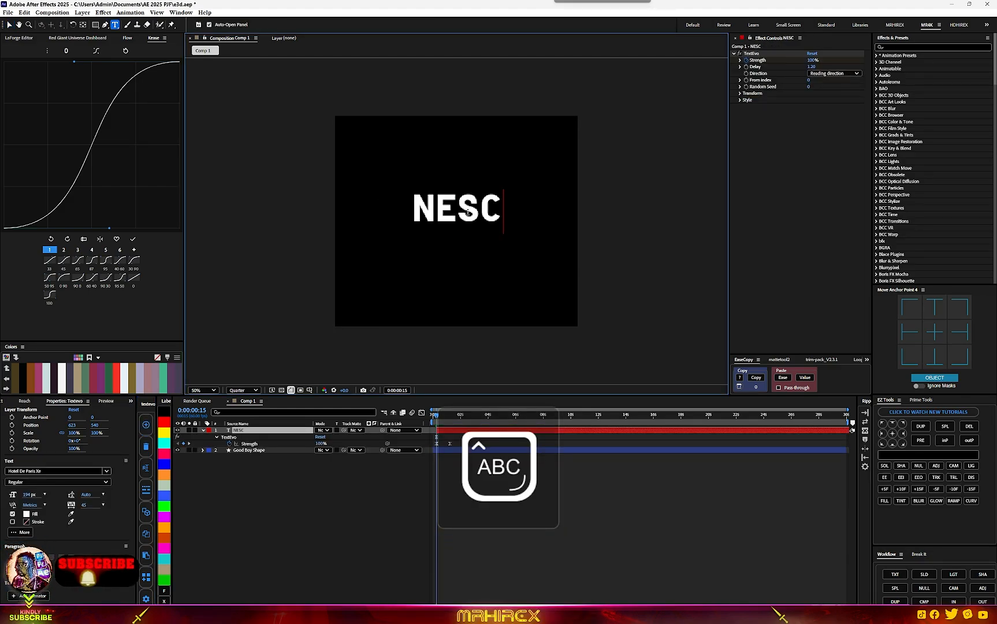
pyautogui.write('AFE')
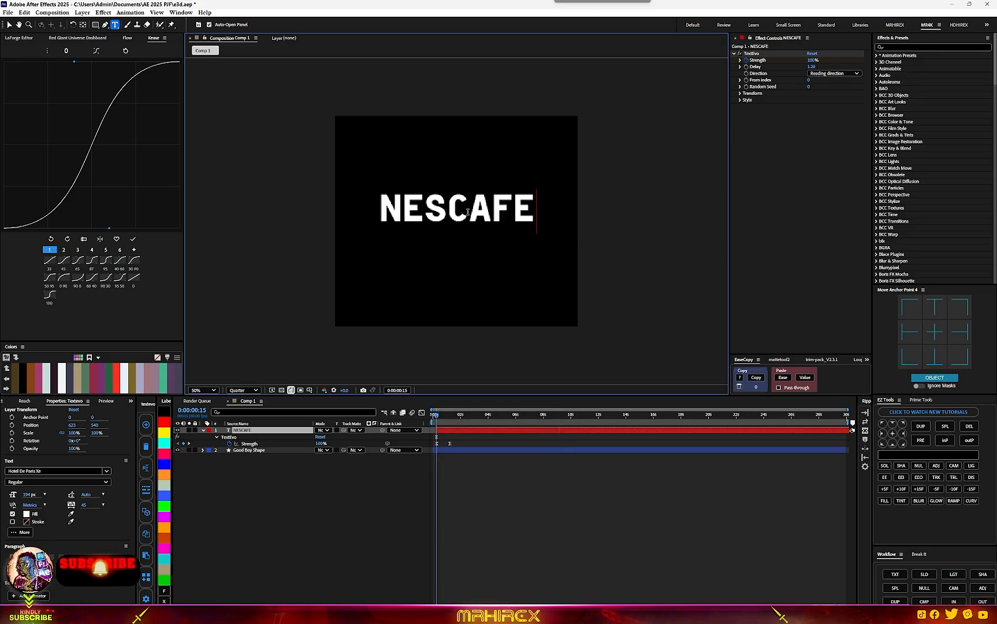
pyautogui.press('Escape')
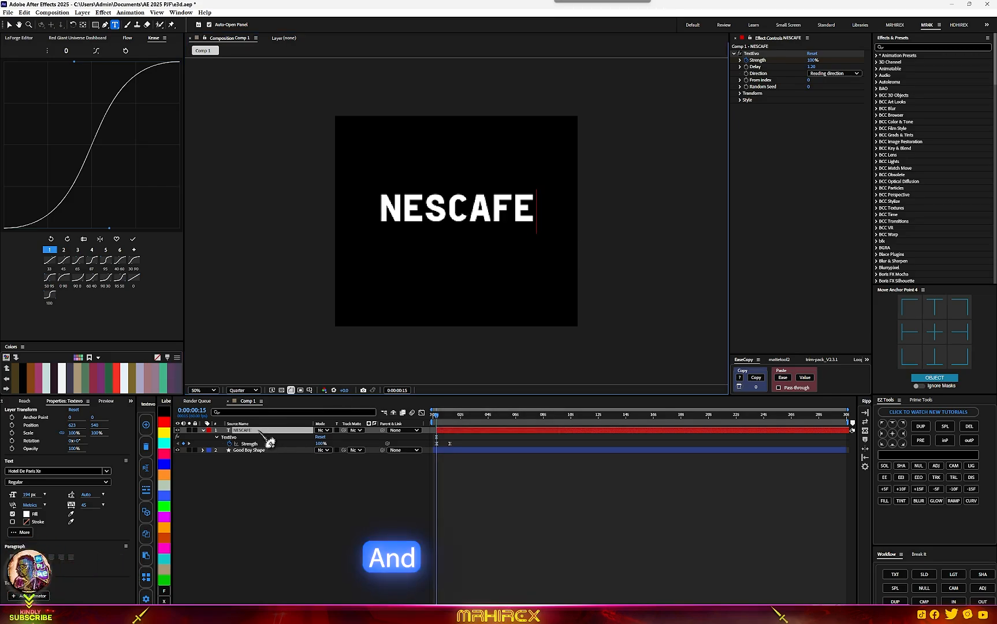
# Assign the NESCAFE layer as Path Layer 1 in the Element effect's Custom Text and Masks on the Good Boy Shape layer.
pyautogui.click(254, 450)
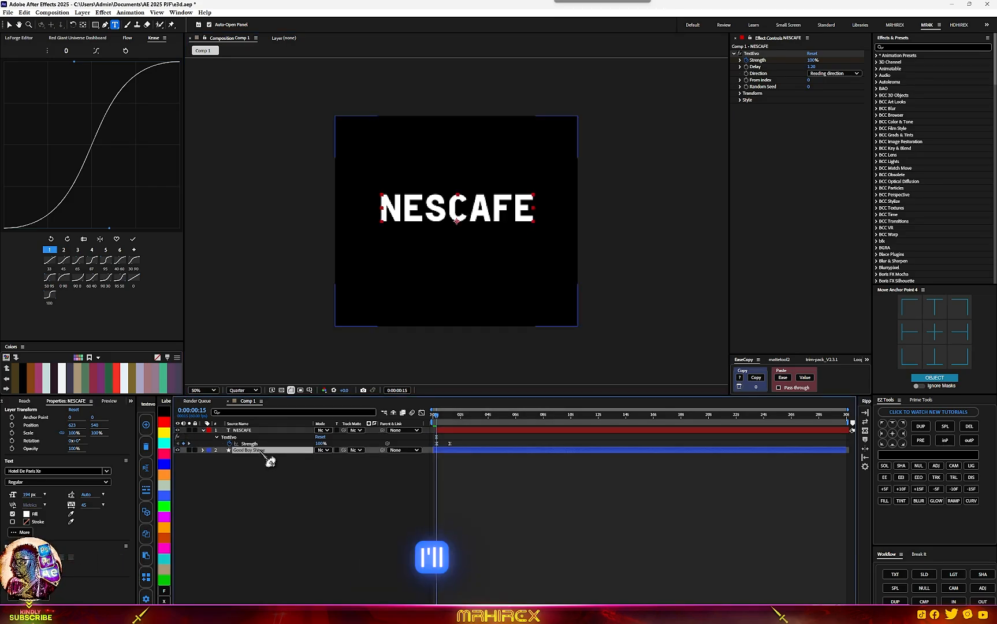
pyautogui.click(740, 125)
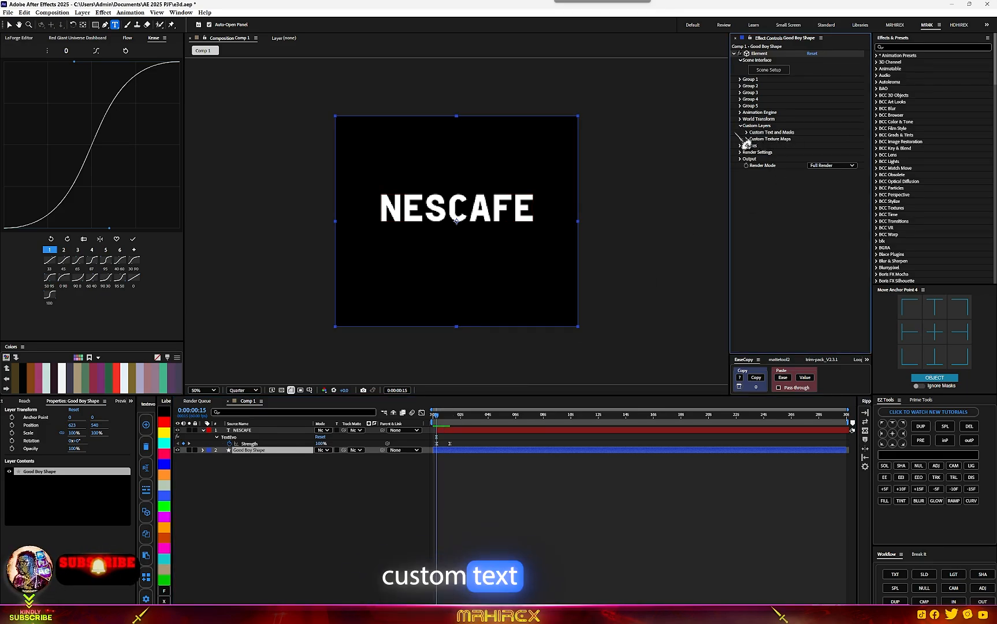
pyautogui.click(747, 132)
pyautogui.click(819, 139)
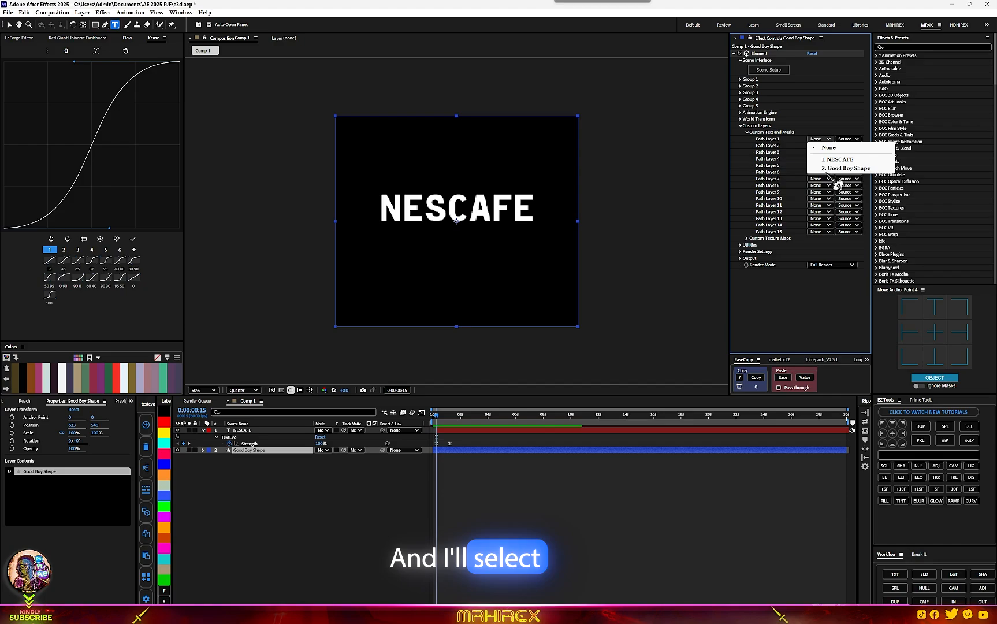
pyautogui.click(832, 160)
pyautogui.press('capslock')
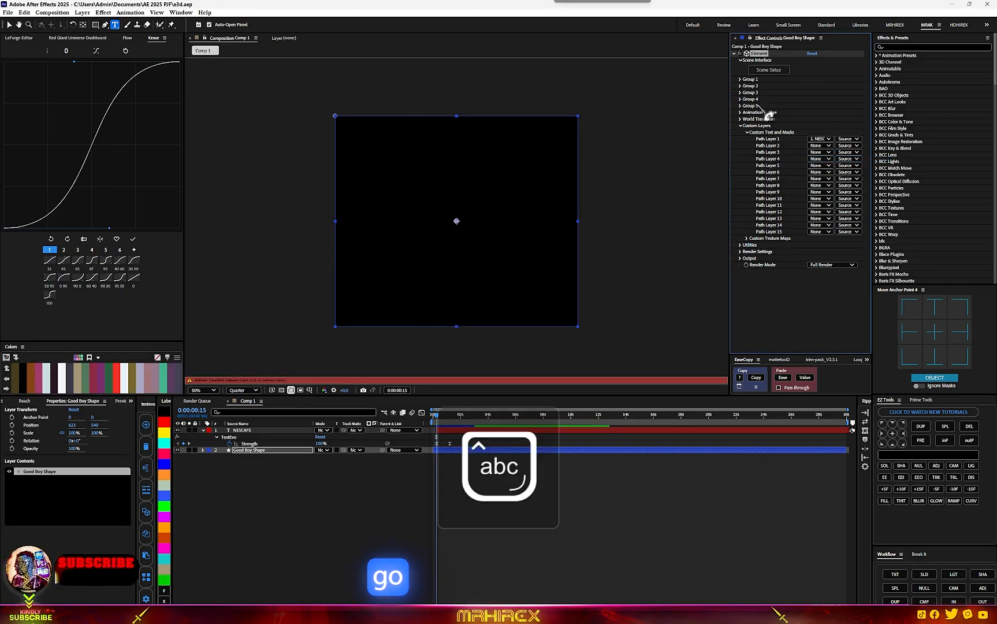
# Open Element's Scene Setup and extrude the NESCAFE text into a 3D model.
pyautogui.click(771, 70)
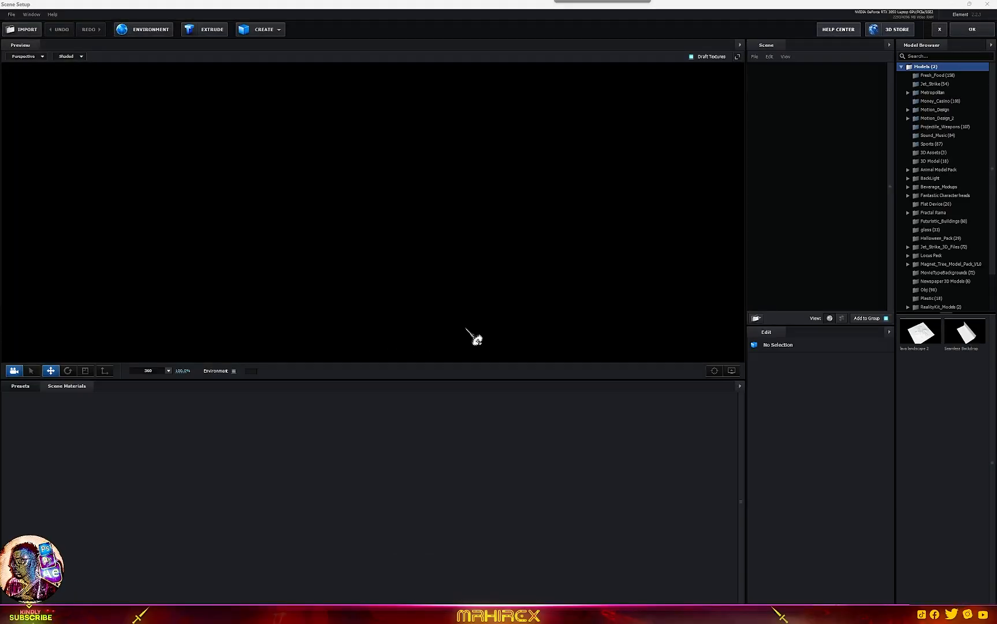
pyautogui.click(225, 34)
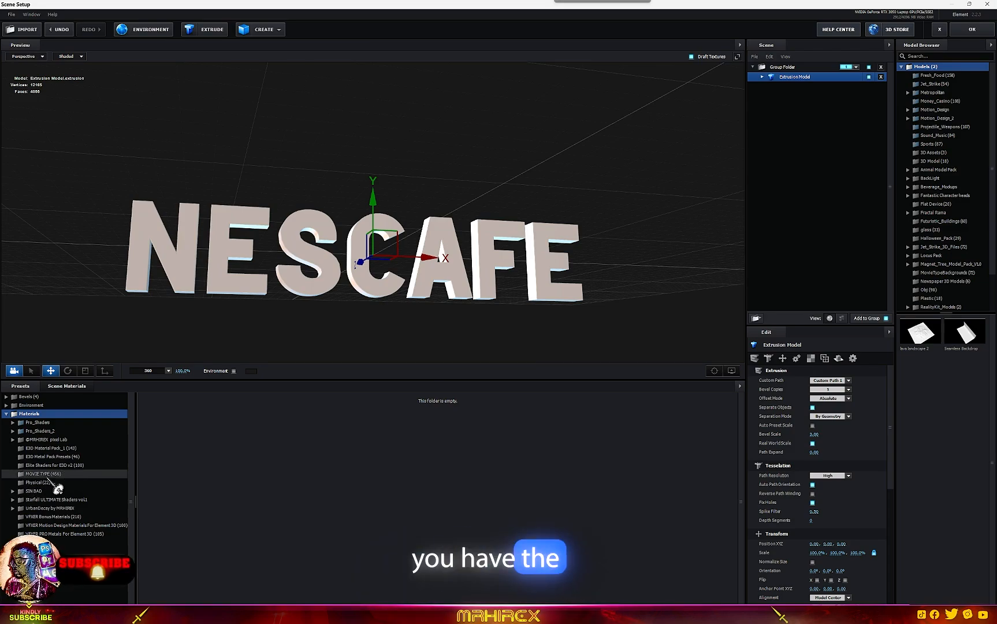
# Browse the bevel presets in the Physical and Ultimate Bevel Presets folders.
pyautogui.click(8, 398)
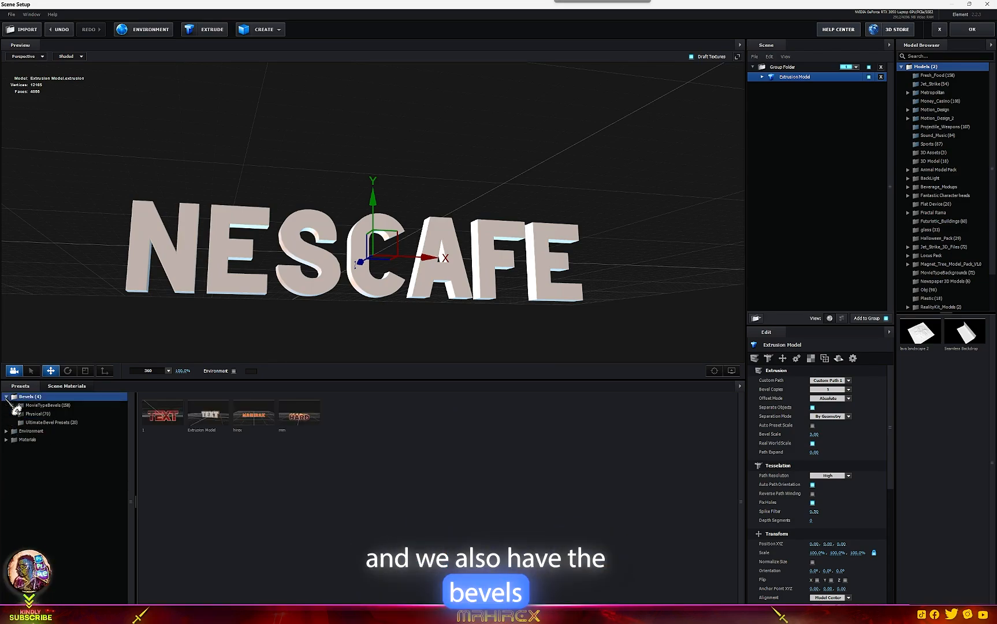
pyautogui.click(37, 414)
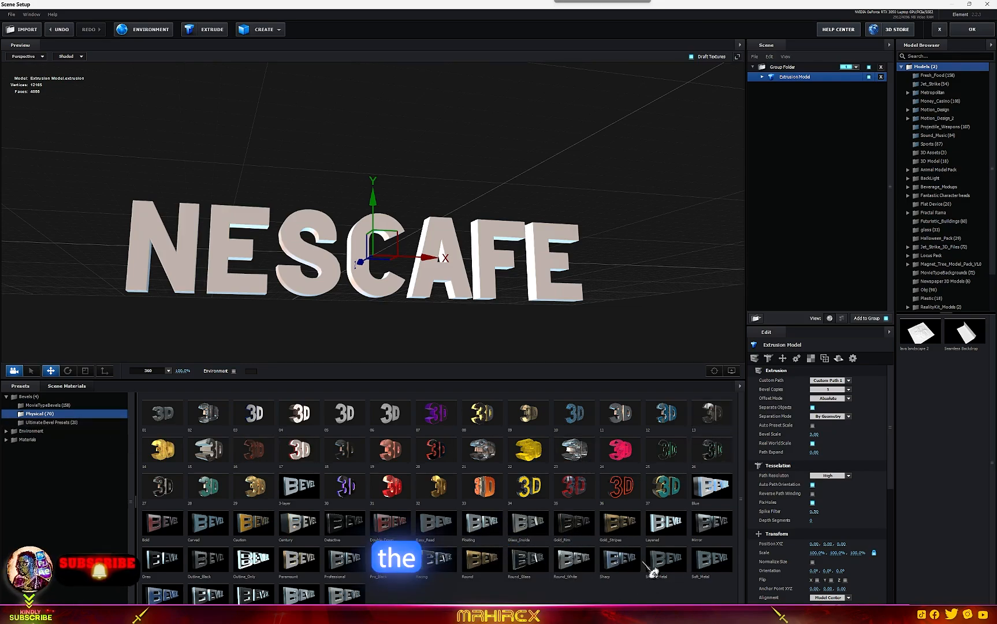
pyautogui.click(72, 422)
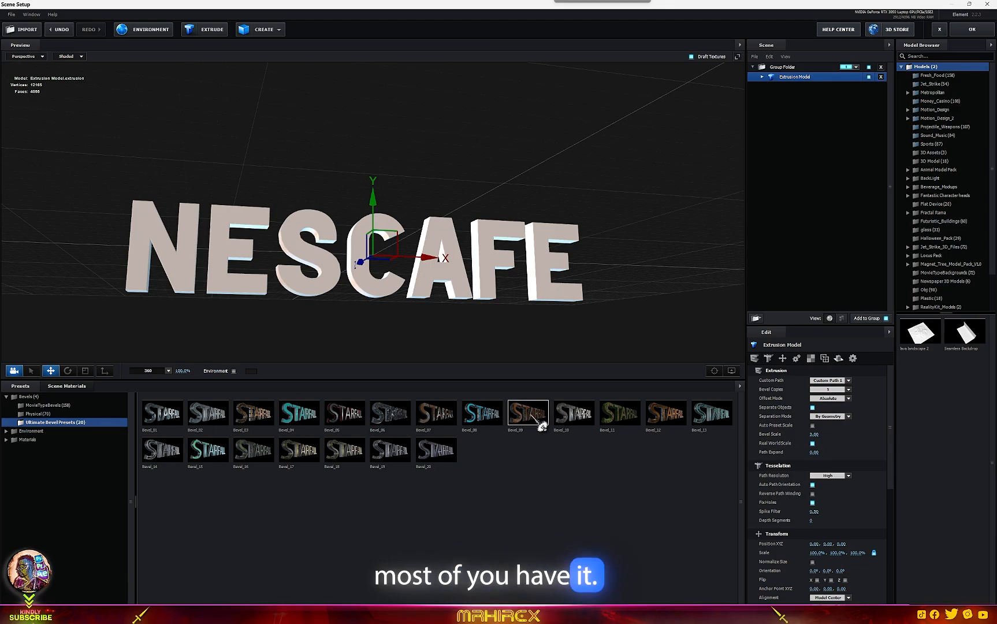
# Preview several Ultimate Bevel Presets on the NESCAFE text, starting with Bevel_09.
pyautogui.click(530, 412)
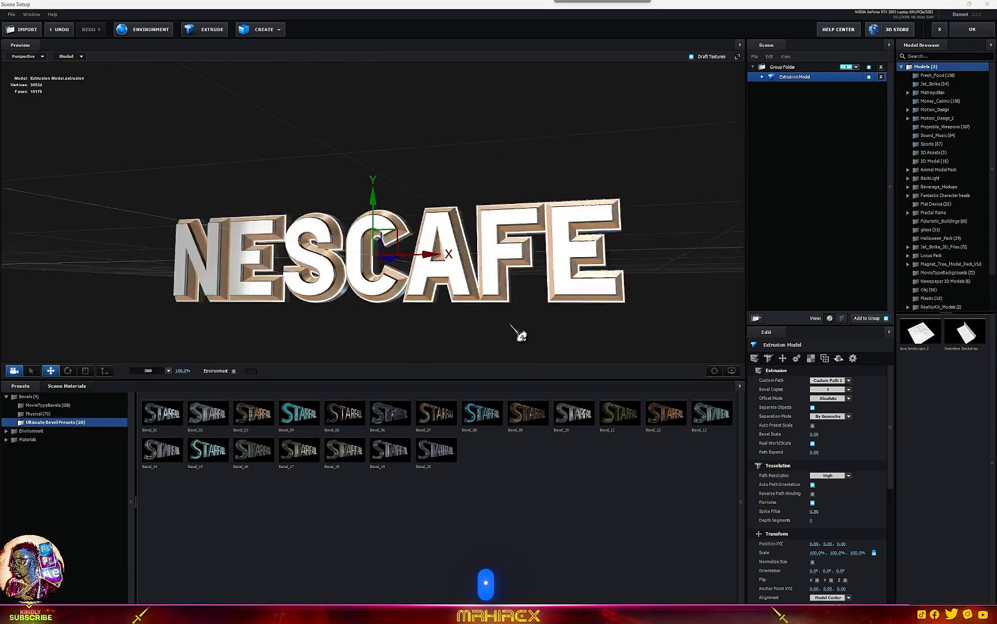
pyautogui.click(625, 409)
pyautogui.click(274, 455)
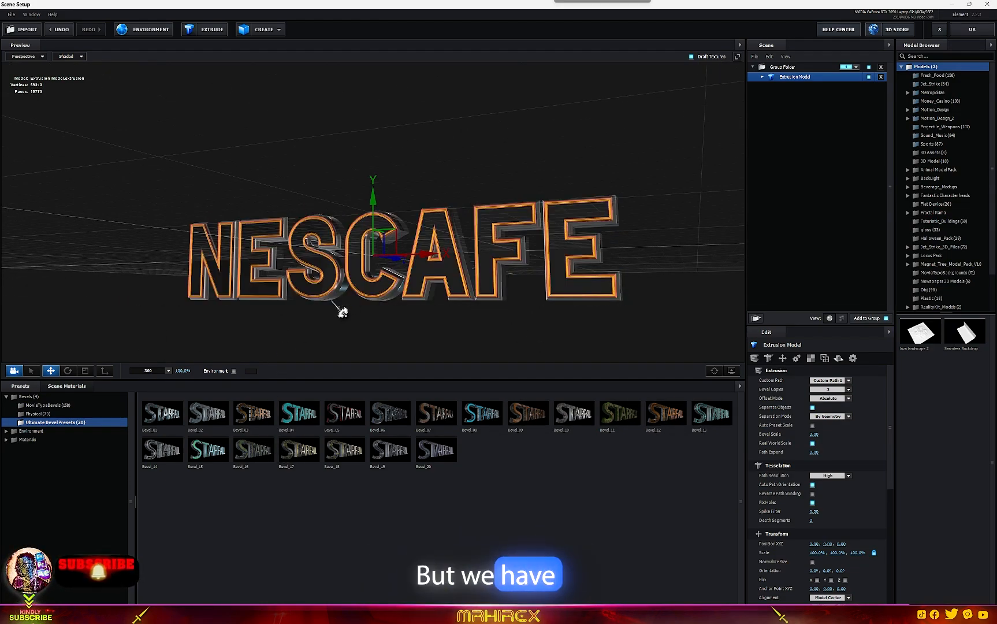
pyautogui.moveTo(341, 305); pyautogui.dragTo(396, 312)
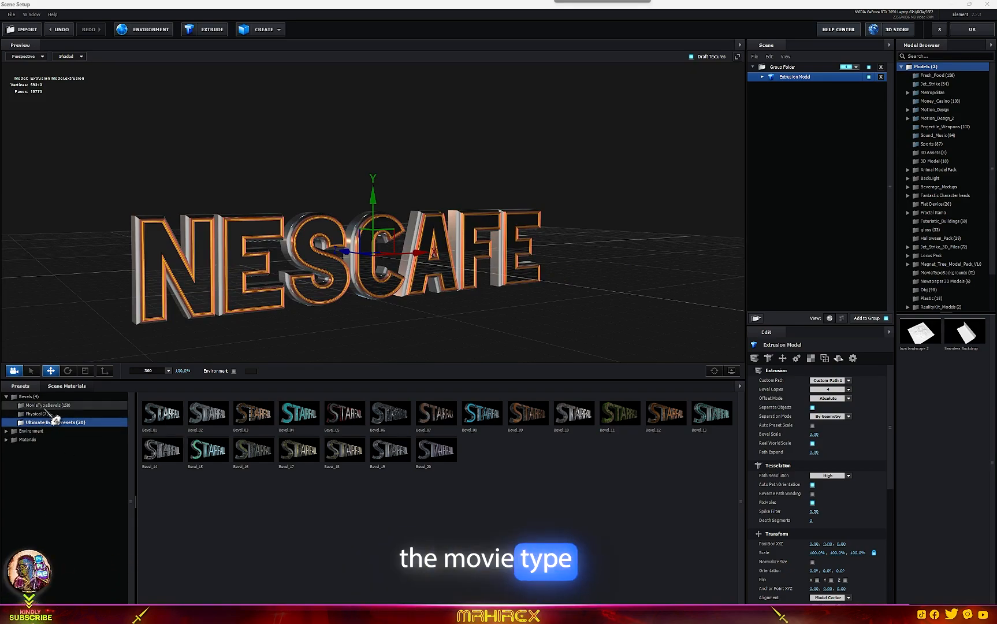
# Open the MovieTypeBevels folder and apply the fifth preset of its first row to the NESCAFE text.
pyautogui.click(7, 440)
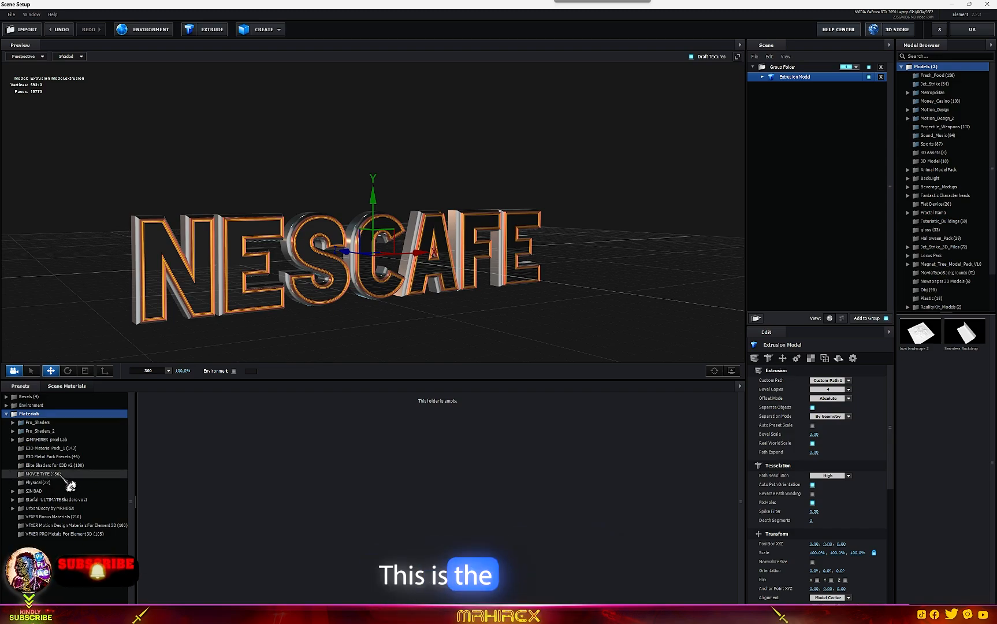
pyautogui.click(8, 397)
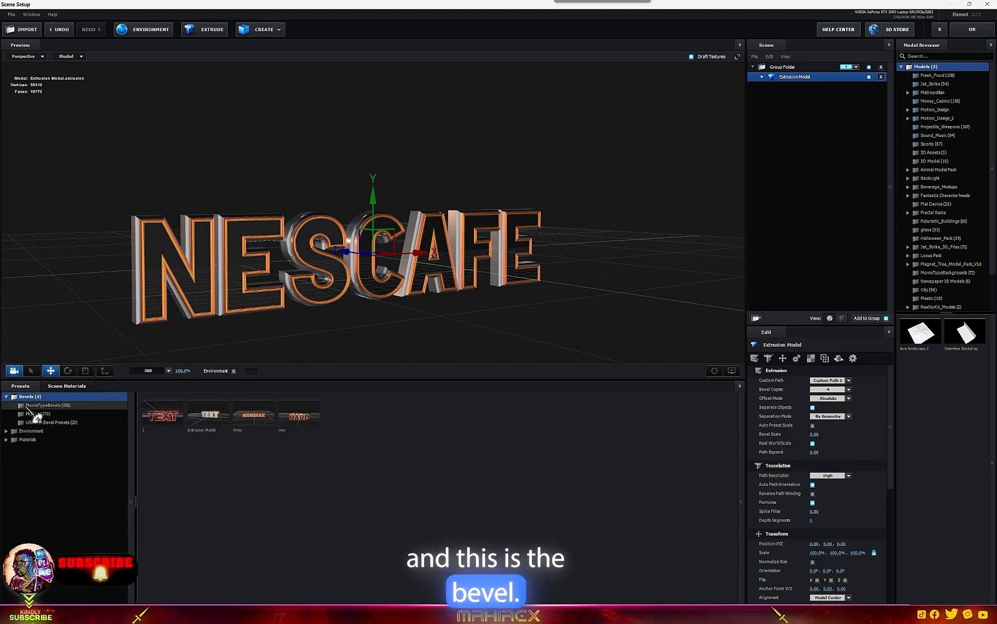
pyautogui.click(52, 405)
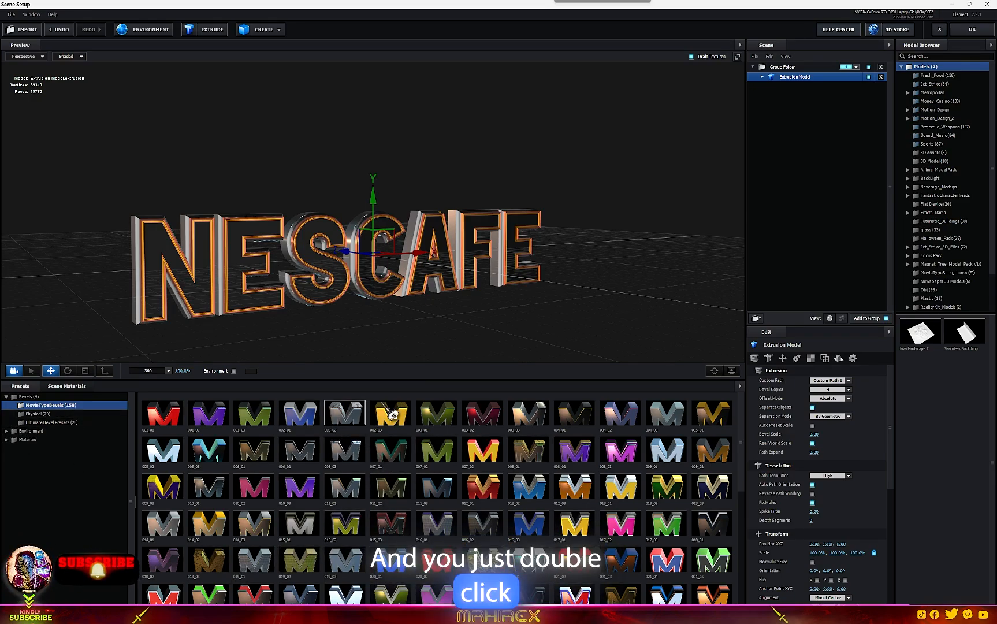
pyautogui.doubleClick(345, 413)
pyautogui.moveTo(486, 339); pyautogui.dragTo(501, 338)
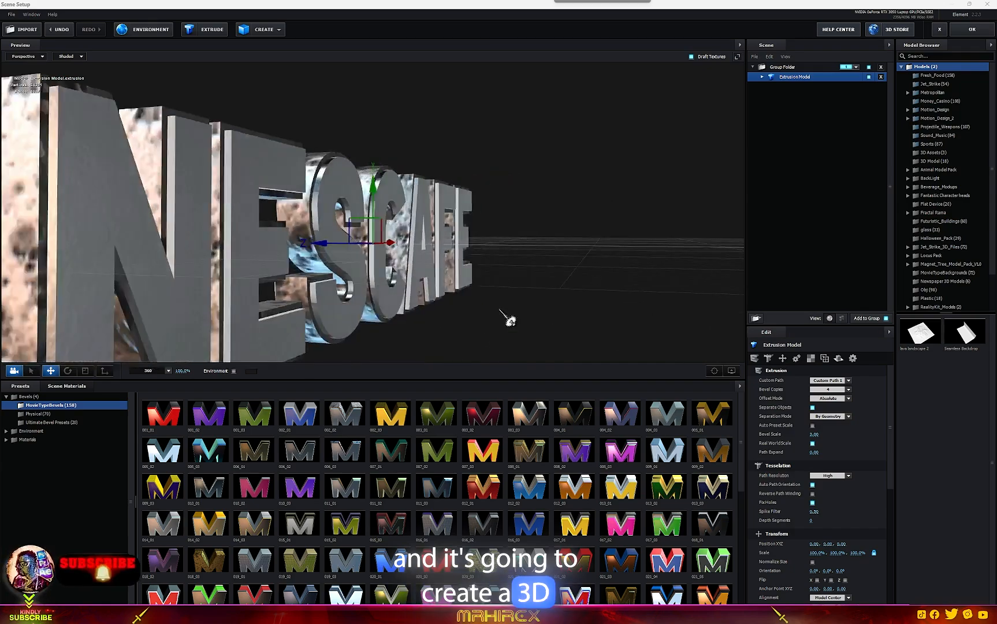
pyautogui.moveTo(494, 287); pyautogui.dragTo(567, 291)
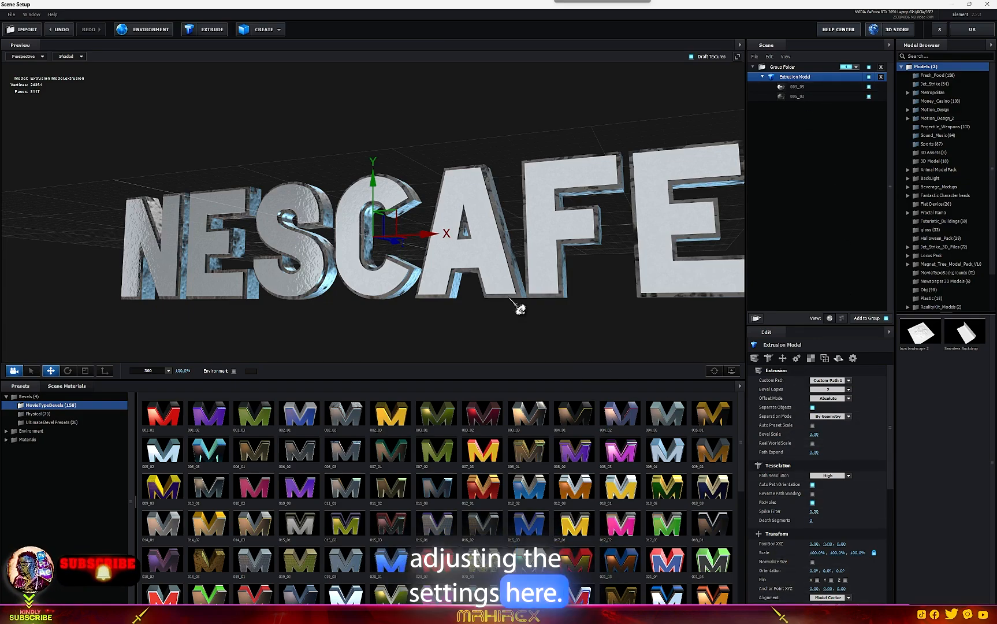
pyautogui.moveTo(509, 298); pyautogui.dragTo(555, 300)
# Preview more MovieTypeBevels presets on the NESCAFE text, including the yellow first-row preset and the purple-and-yellow third-row preset.
pyautogui.click(390, 425)
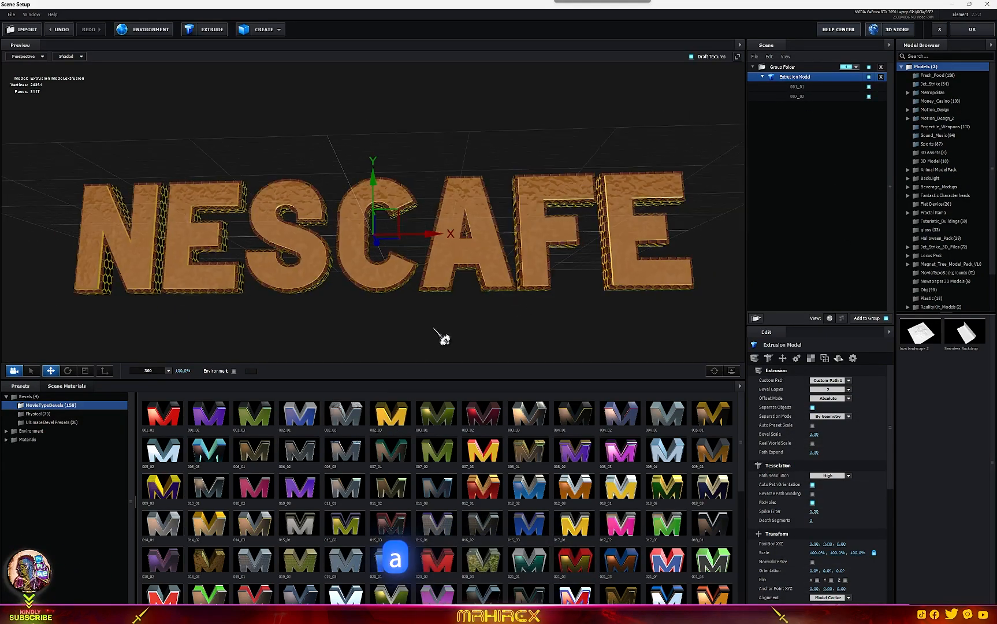
pyautogui.moveTo(441, 339); pyautogui.dragTo(467, 312)
pyautogui.click(171, 496)
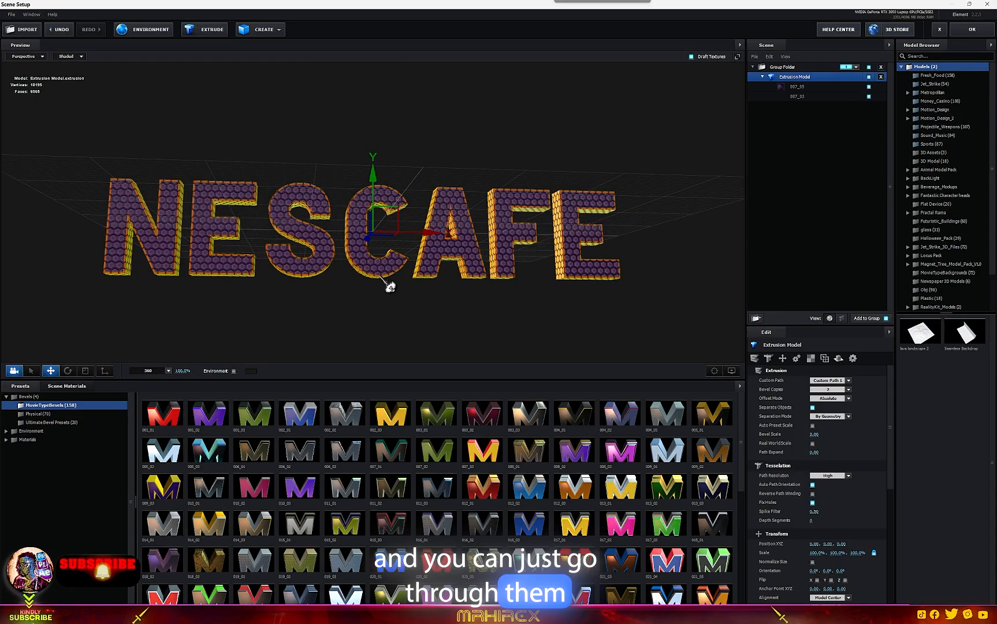
pyautogui.moveTo(392, 285); pyautogui.dragTo(370, 296)
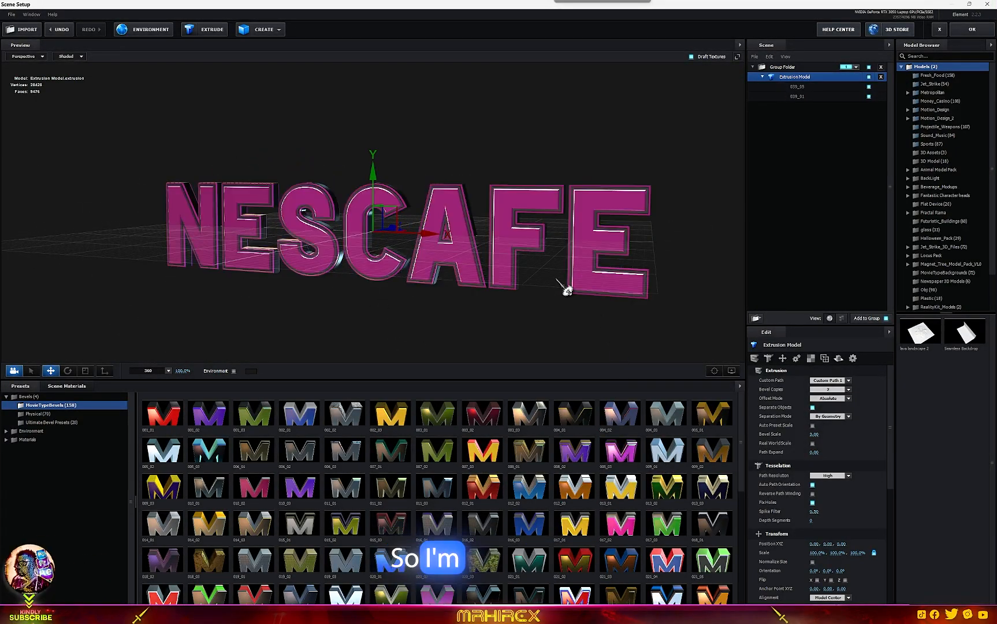
pyautogui.moveTo(566, 284); pyautogui.dragTo(592, 283)
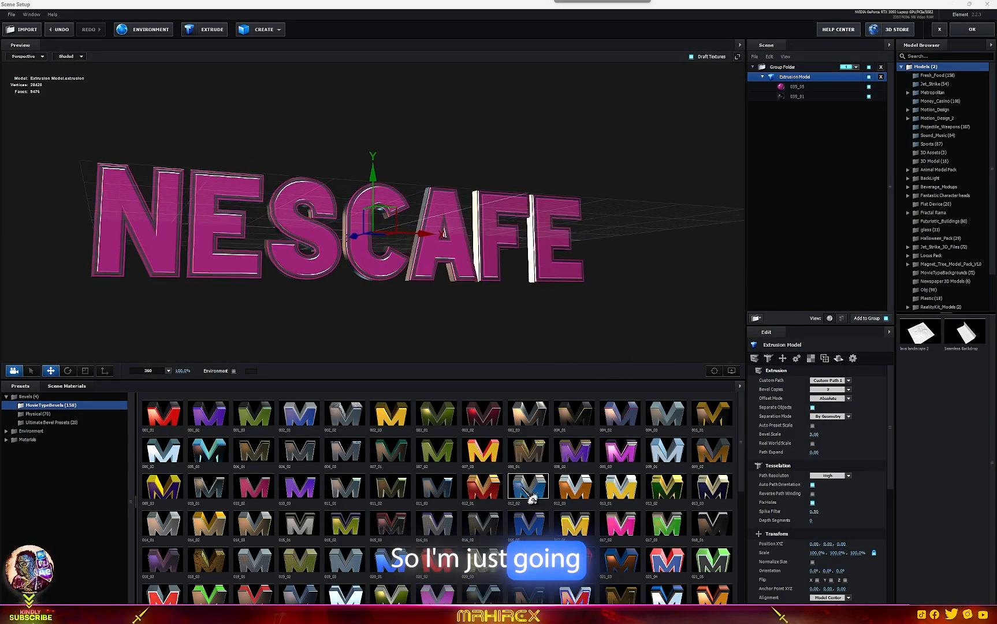
pyautogui.click(500, 530)
pyautogui.moveTo(495, 318)
pyautogui.mouseDown()
pyautogui.moveTo(497, 294)
pyautogui.moveTo(496, 323)
pyautogui.mouseUp()
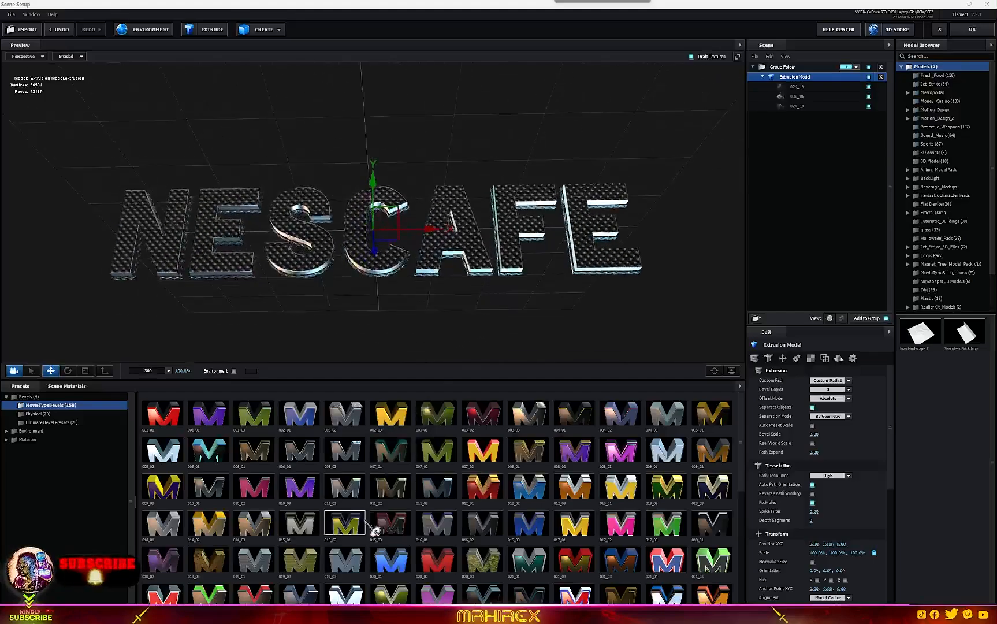
# Apply the brown and red fifth-row MovieTypeBevels presets to the text and examine the extrusion depth from the side.
pyautogui.click(208, 559)
pyautogui.moveTo(379, 363)
pyautogui.mouseDown()
pyautogui.moveTo(387, 327)
pyautogui.moveTo(399, 352)
pyautogui.moveTo(371, 358)
pyautogui.moveTo(370, 347)
pyautogui.mouseUp()
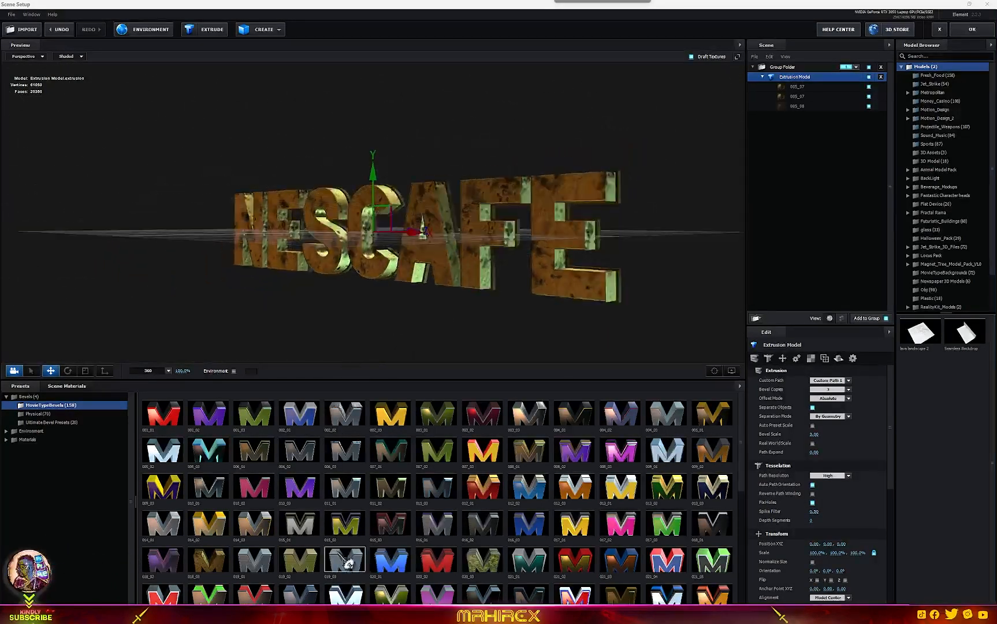
pyautogui.click(446, 569)
pyautogui.moveTo(514, 330); pyautogui.dragTo(501, 333)
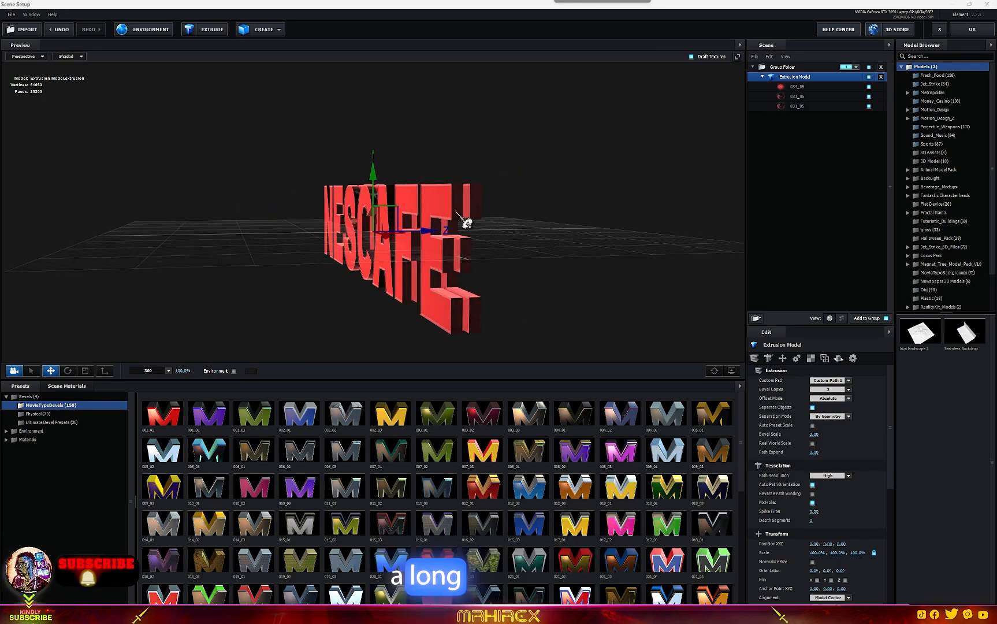
pyautogui.moveTo(532, 254); pyautogui.dragTo(443, 235)
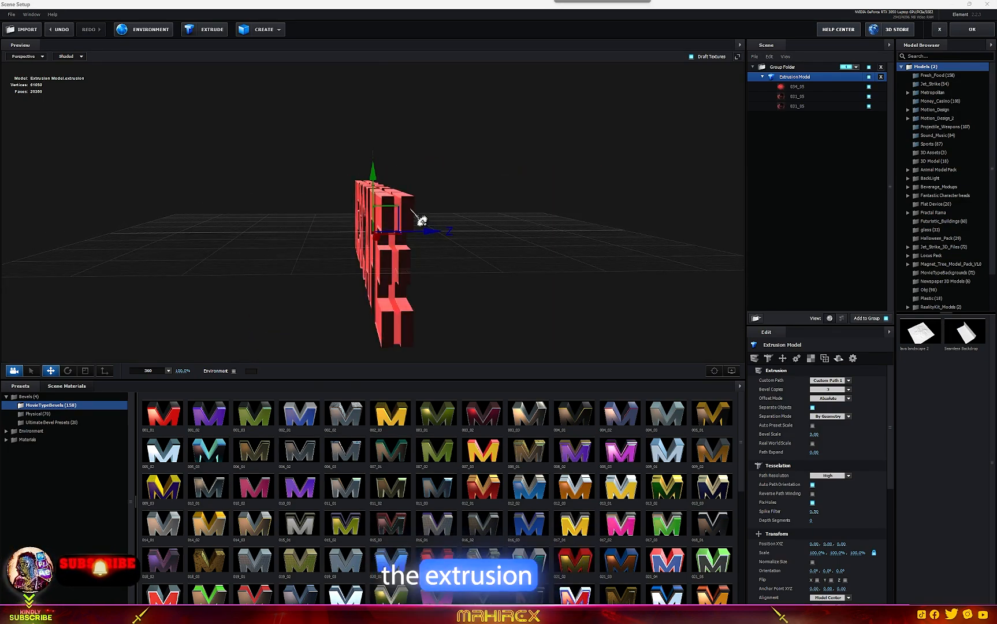
pyautogui.moveTo(497, 256); pyautogui.dragTo(403, 243)
# Preview presets from the last rows of MovieTypeBevels and compare their layered extrusion depth from the side and front.
pyautogui.scroll(-5, 504, 535)
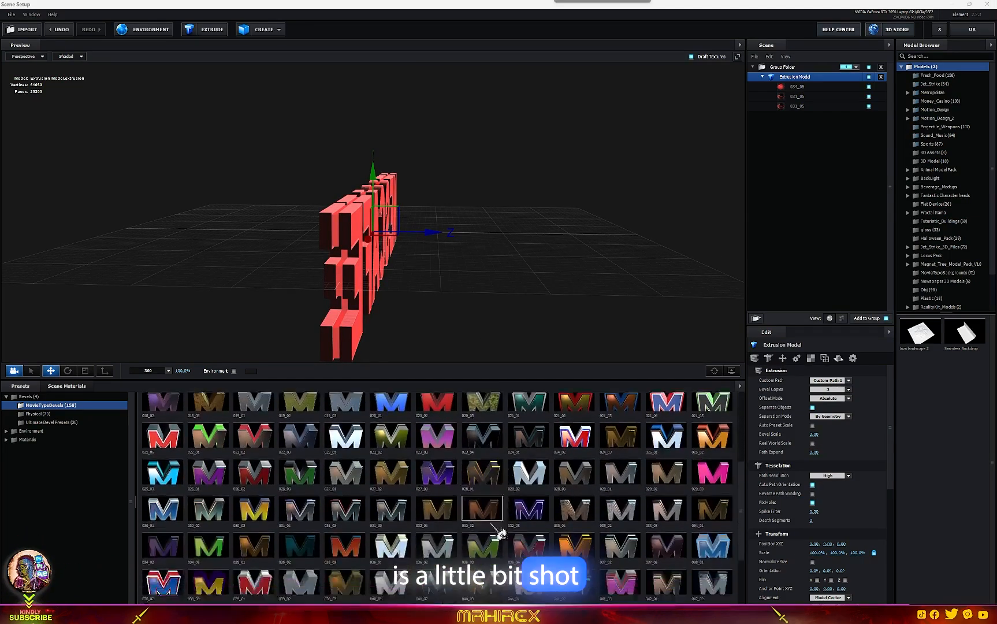
pyautogui.click(173, 568)
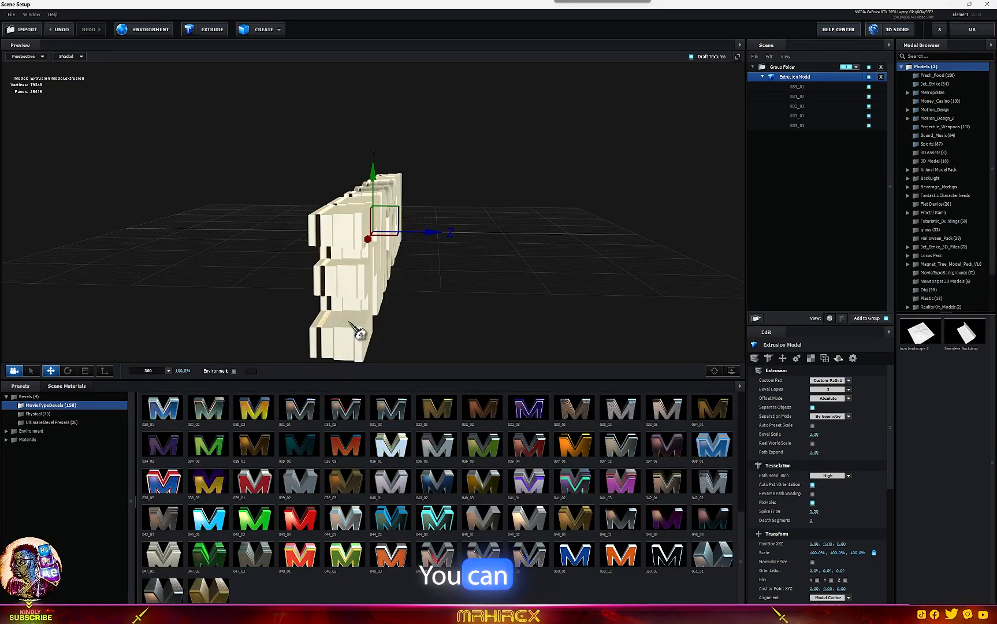
pyautogui.moveTo(356, 329); pyautogui.dragTo(392, 318)
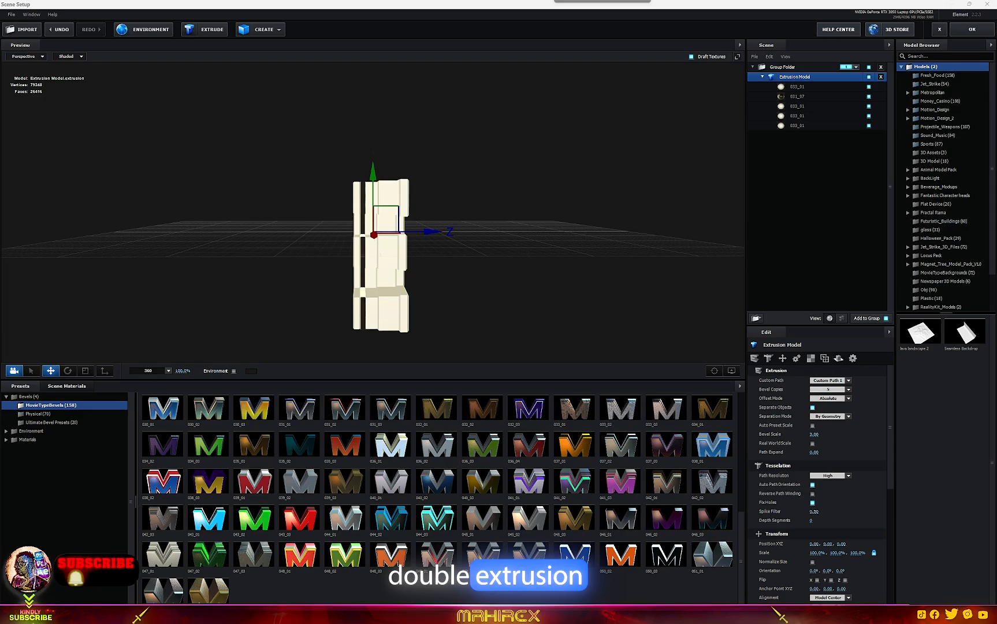
pyautogui.click(161, 587)
pyautogui.moveTo(347, 311); pyautogui.dragTo(372, 279)
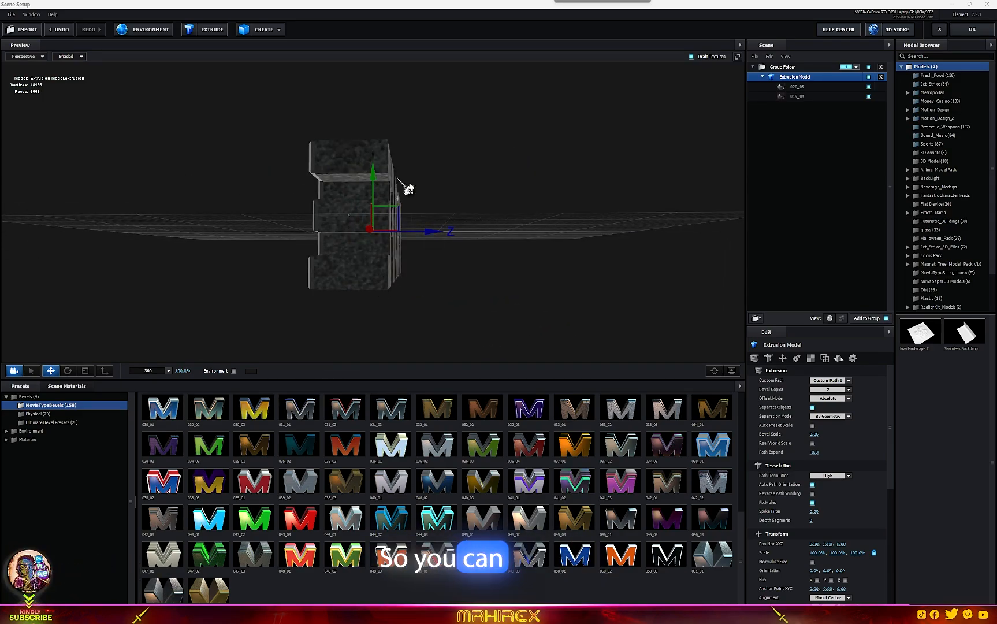
pyautogui.moveTo(408, 189); pyautogui.dragTo(445, 144)
# Set the preview lighting to Cinema and try further last-row MovieTypeBevels presets on the NESCAFE text.
pyautogui.click(154, 370)
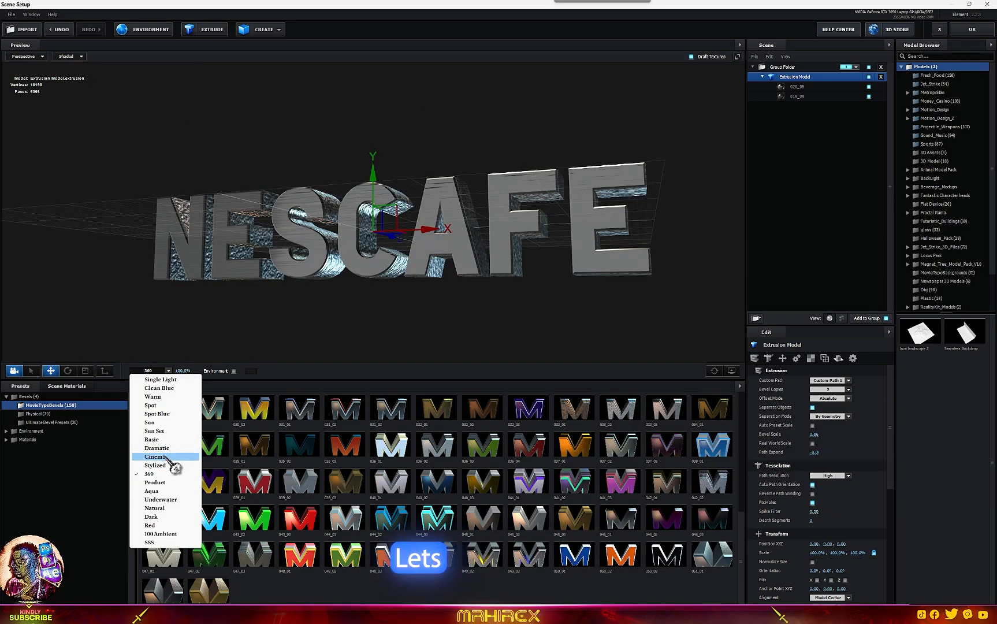
pyautogui.click(155, 456)
pyautogui.moveTo(445, 275); pyautogui.dragTo(462, 294)
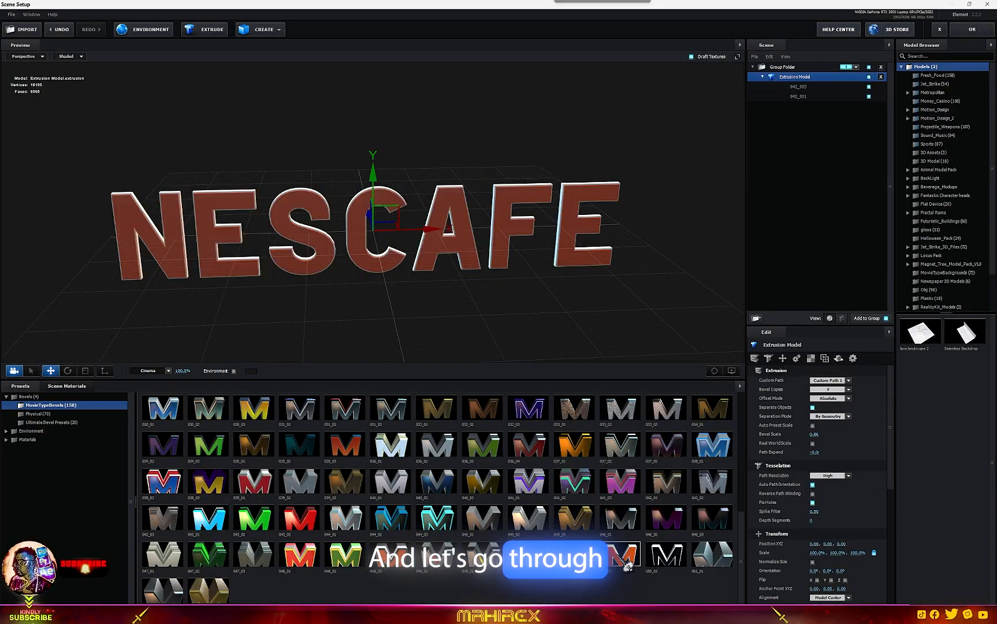
pyautogui.click(501, 558)
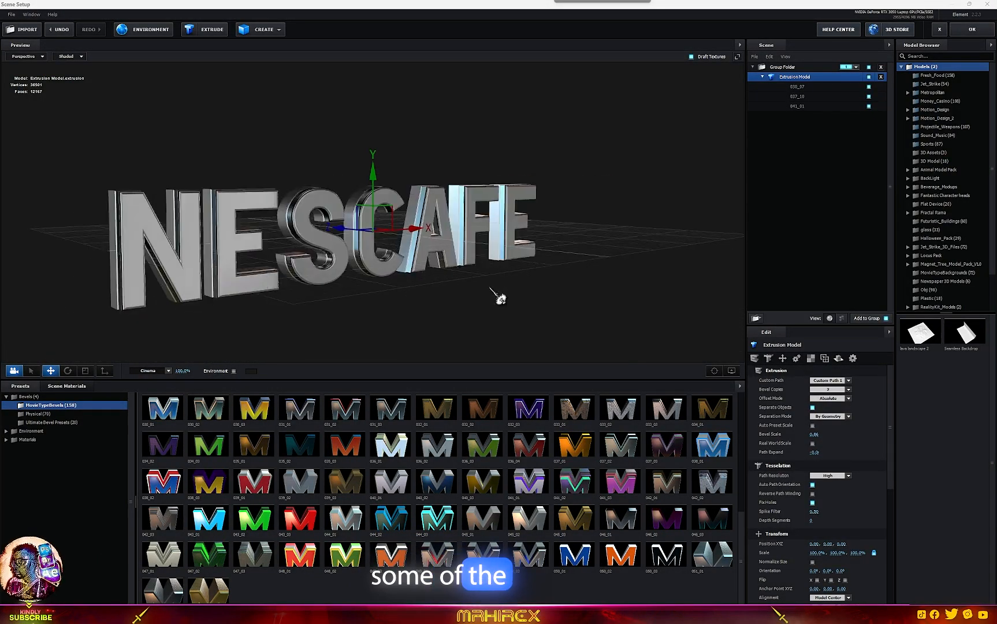
pyautogui.click(314, 567)
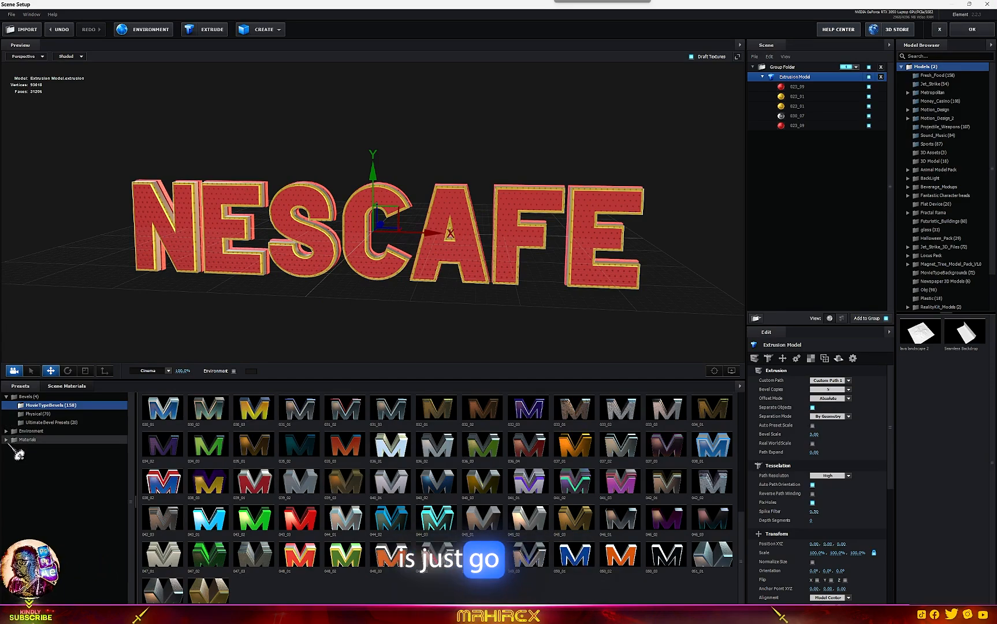
# Open the MOVIE TYPE materials folder and replace the extrusion model's last material with a purple one.
pyautogui.click(12, 439)
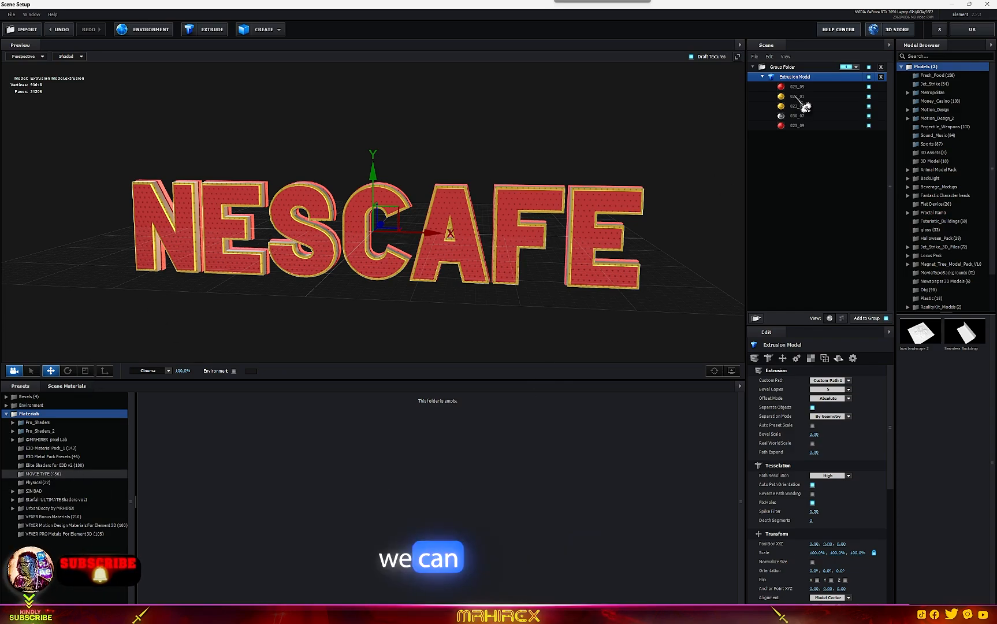
pyautogui.click(43, 473)
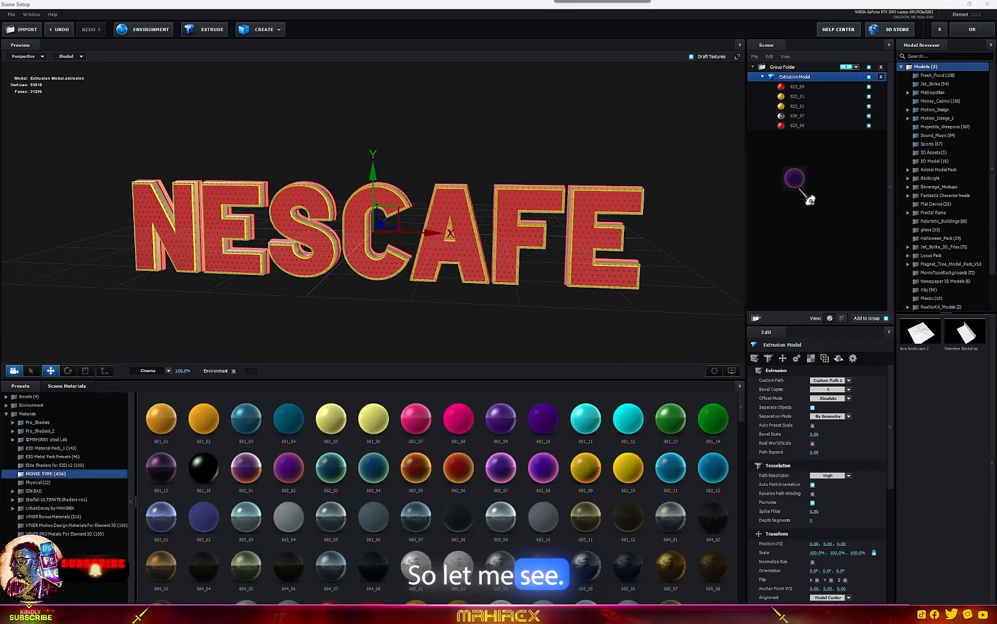
pyautogui.moveTo(817, 126); pyautogui.dragTo(817, 126)
pyautogui.moveTo(623, 259); pyautogui.dragTo(572, 266)
pyautogui.moveTo(496, 288); pyautogui.dragTo(479, 287)
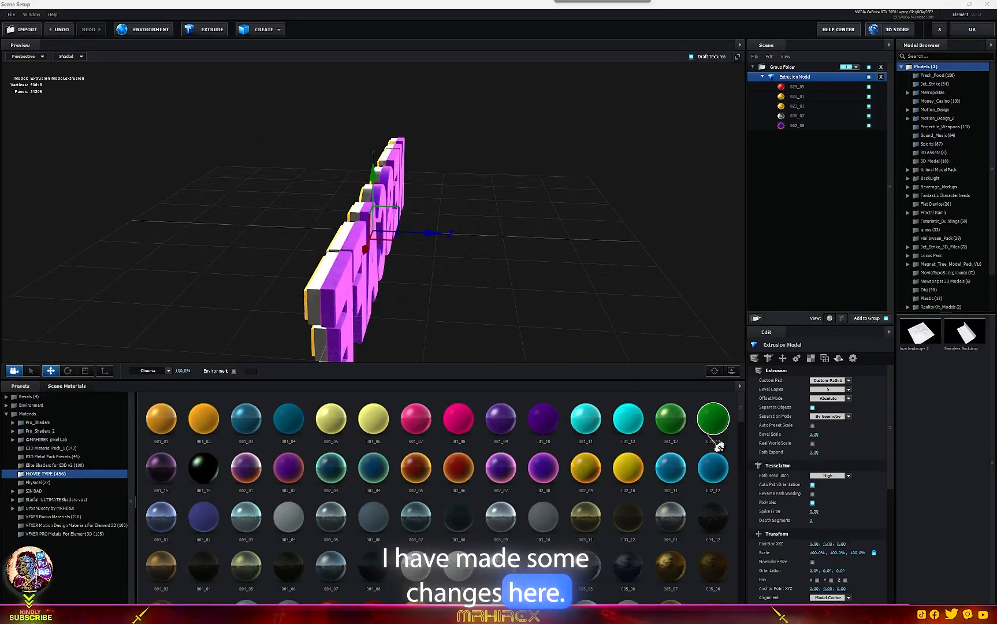
# Replace the extrusion model's third material with the green 001_13 material from MOVIE TYPE.
pyautogui.moveTo(674, 432); pyautogui.dragTo(823, 104)
pyautogui.moveTo(532, 276); pyautogui.dragTo(434, 195)
pyautogui.moveTo(488, 298); pyautogui.dragTo(507, 307)
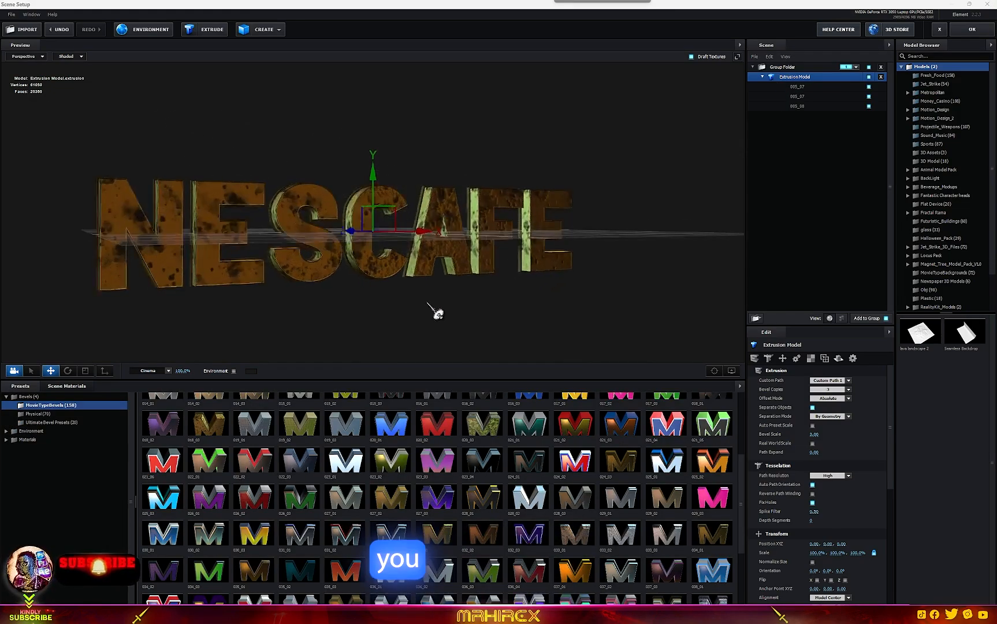
# Open the Materials preset folder and inspect the brown textured NESCAFE text.
pyautogui.click(7, 440)
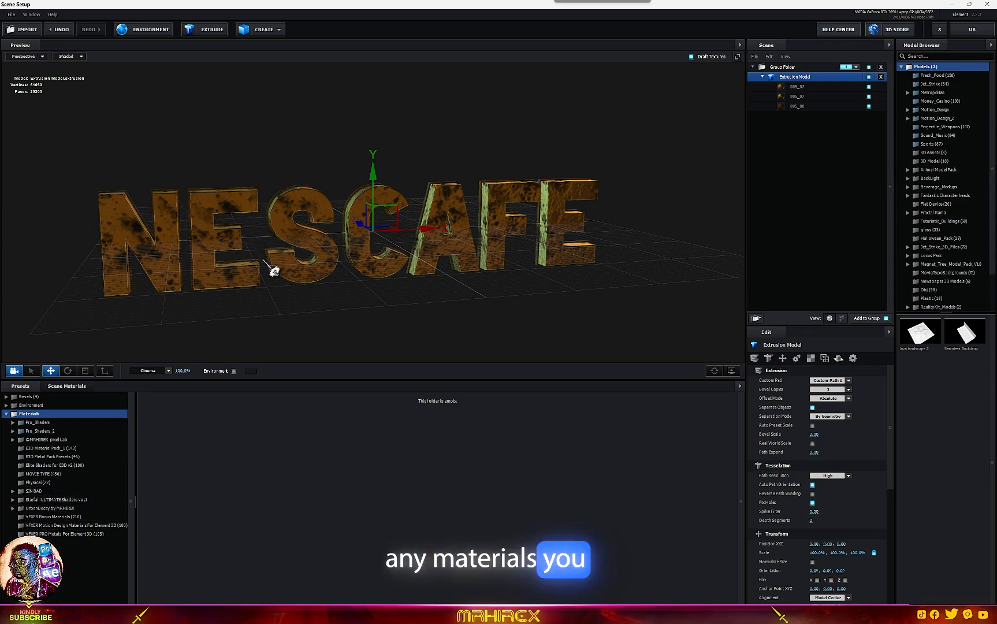
pyautogui.moveTo(428, 241); pyautogui.dragTo(412, 250)
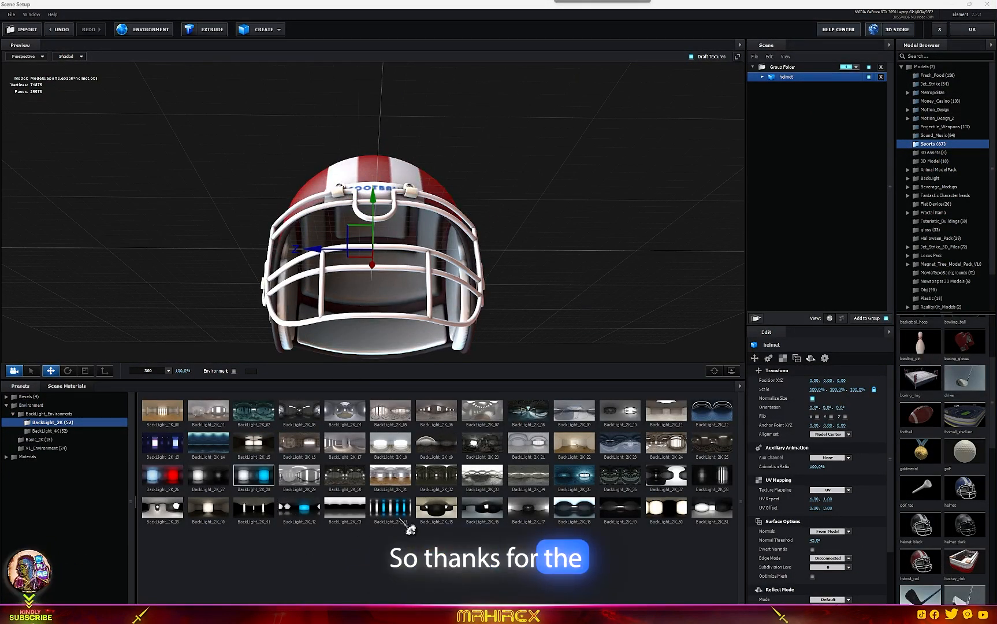
# Inspect the football helmet model from several angles and distances.
pyautogui.moveTo(562, 250); pyautogui.dragTo(558, 260)
pyautogui.scroll(-3, 455, 317)
pyautogui.scroll(5, 379, 293)
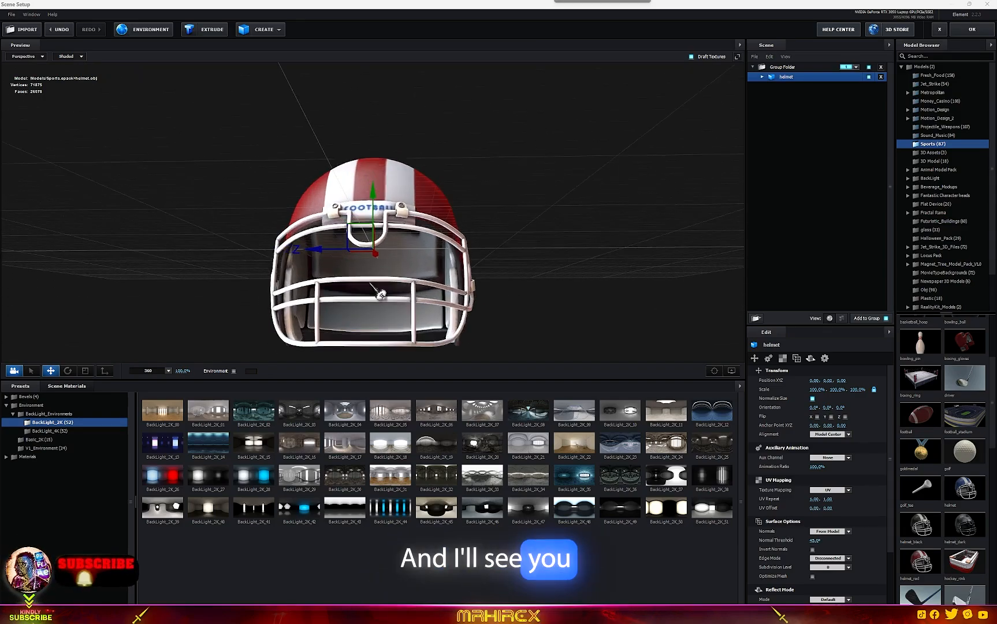
pyautogui.moveTo(565, 262); pyautogui.dragTo(467, 310)
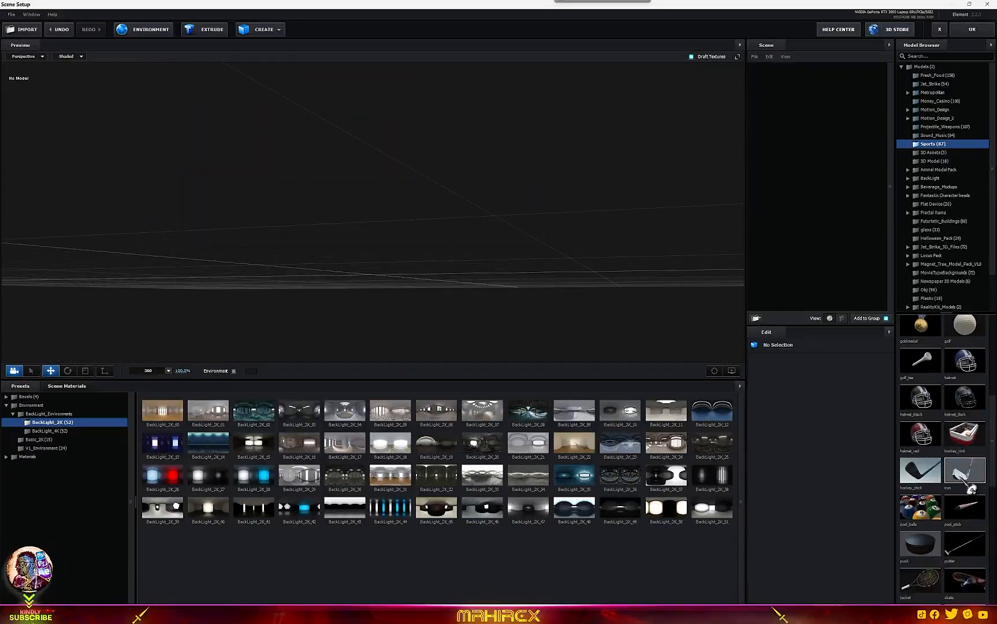
# Browse the Sports, Jet_Strike_3D_Files and Projectile_Weapons model folders and add the Airliner_03 model from Jet_Strike to the scene.
pyautogui.scroll(-4, 942, 451)
pyautogui.scroll(2, 942, 451)
pyautogui.click(927, 247)
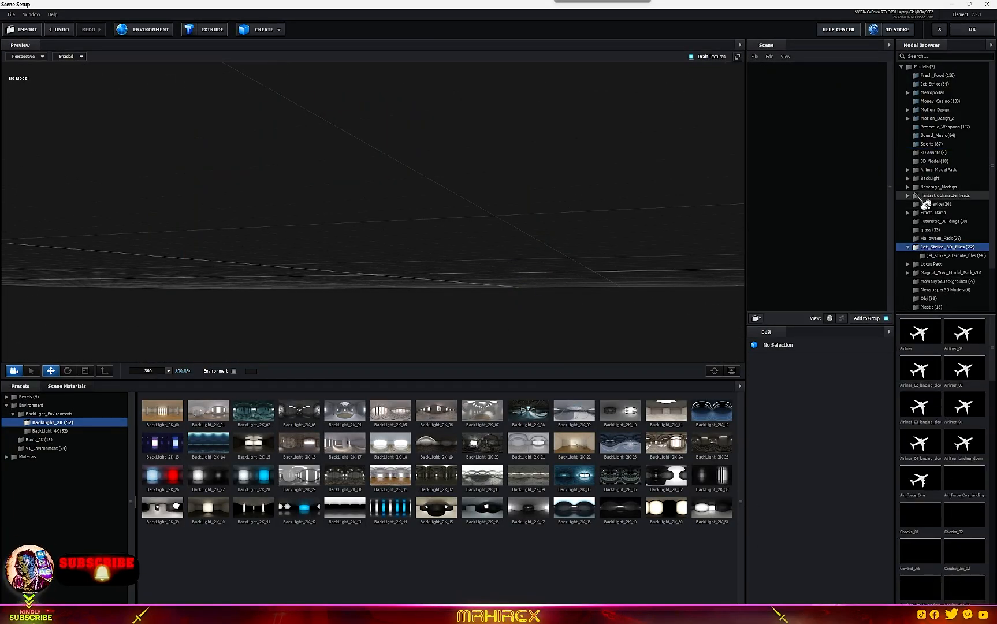
pyautogui.click(941, 127)
pyautogui.click(931, 83)
pyautogui.click(919, 370)
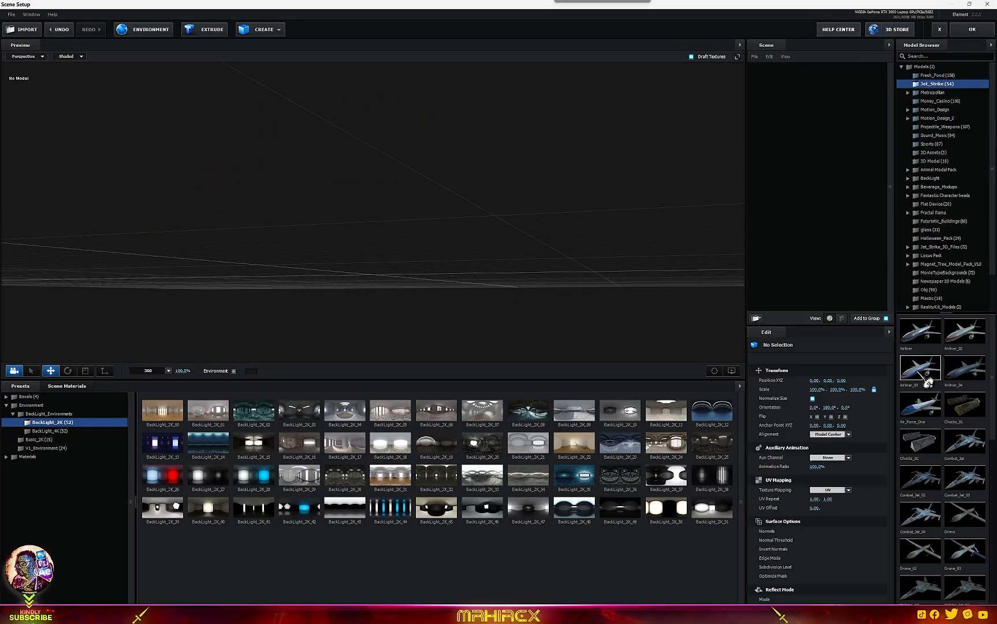
pyautogui.moveTo(404, 301); pyautogui.dragTo(334, 314)
pyautogui.scroll(3, 467, 295)
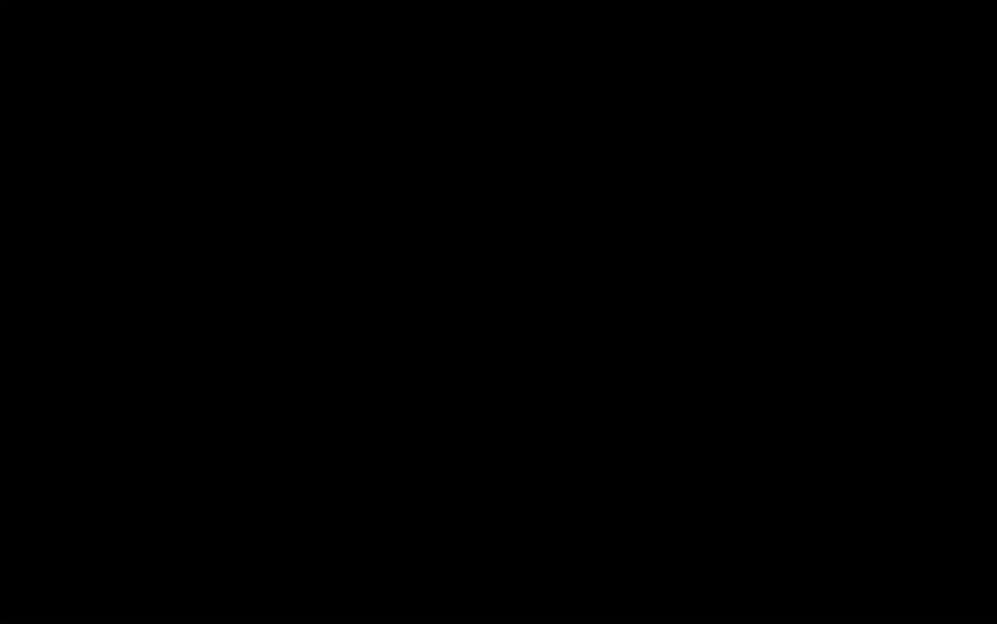